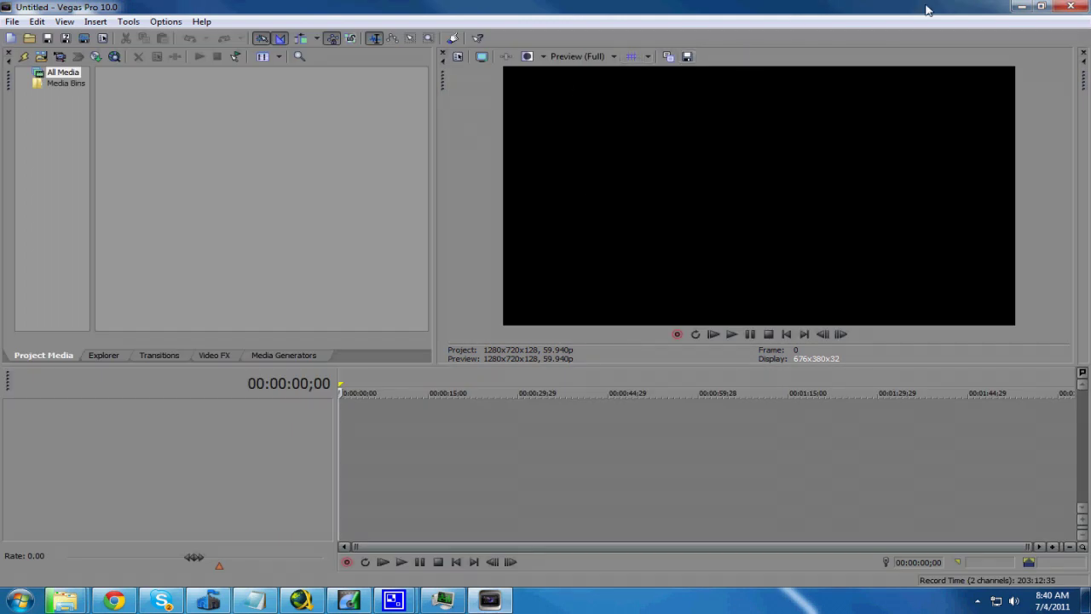
- Start a new project and choose the Youtube COD 720P template for its video settings
left_click(12, 21)
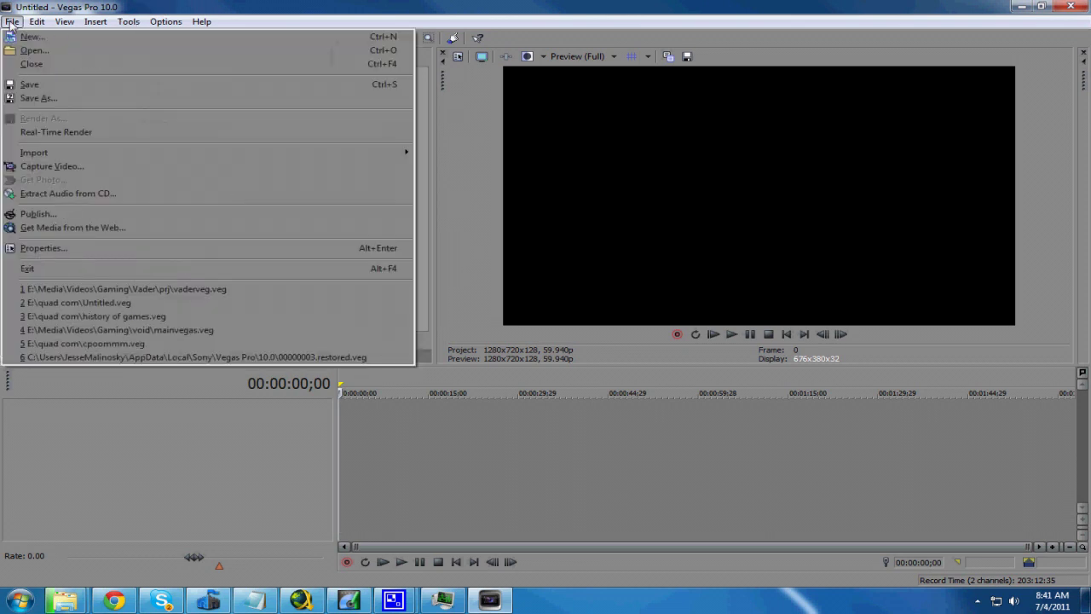
left_click(31, 37)
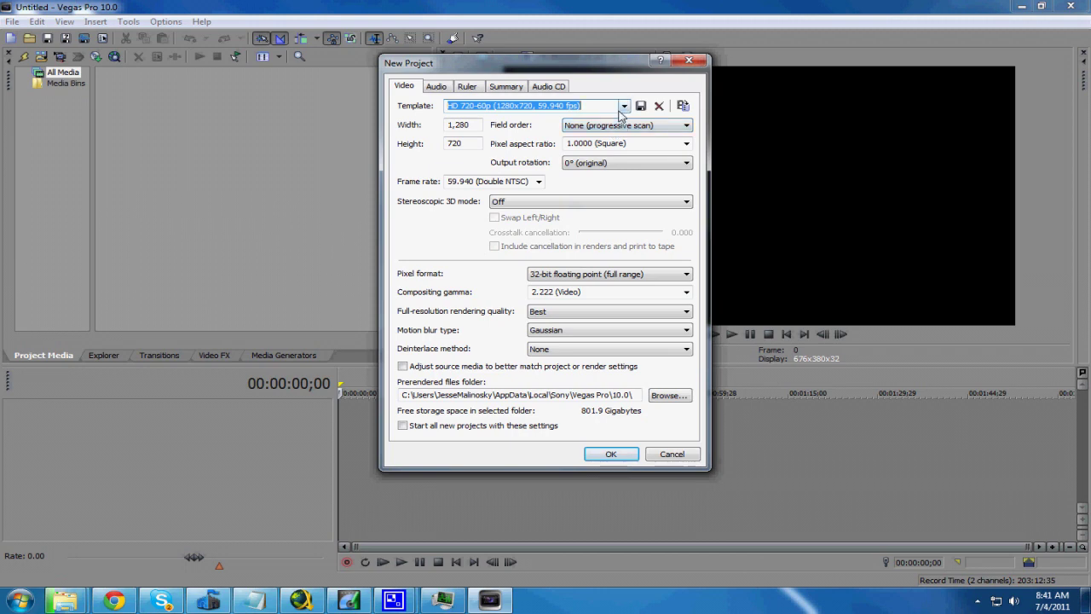
left_click(624, 106)
left_click(537, 375)
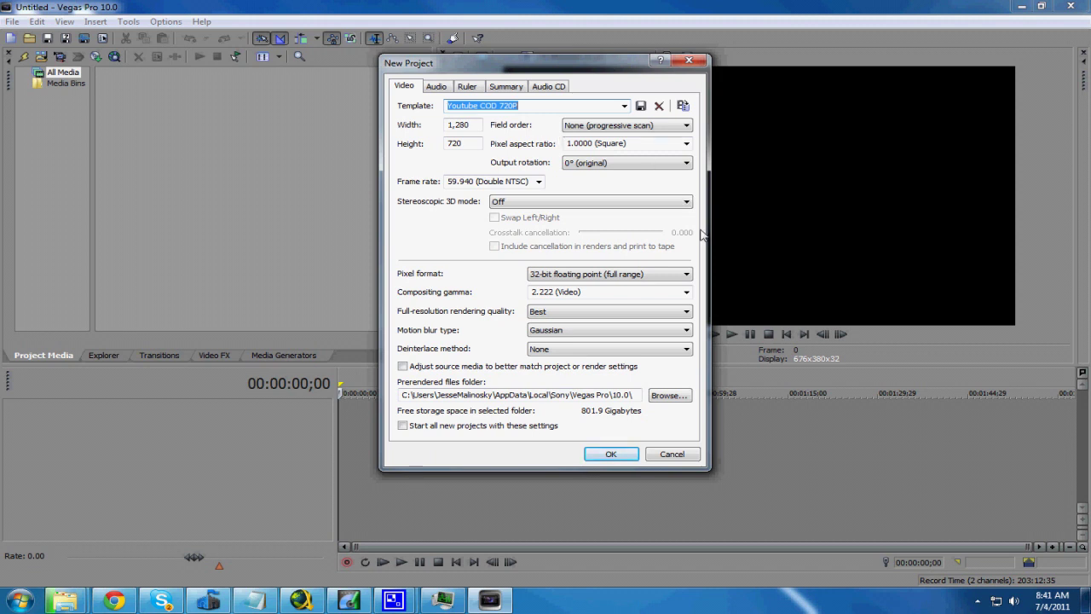
- Review the new project's pixel format choices and its audio sample rate, bit depth and resample quality options
left_click(664, 273)
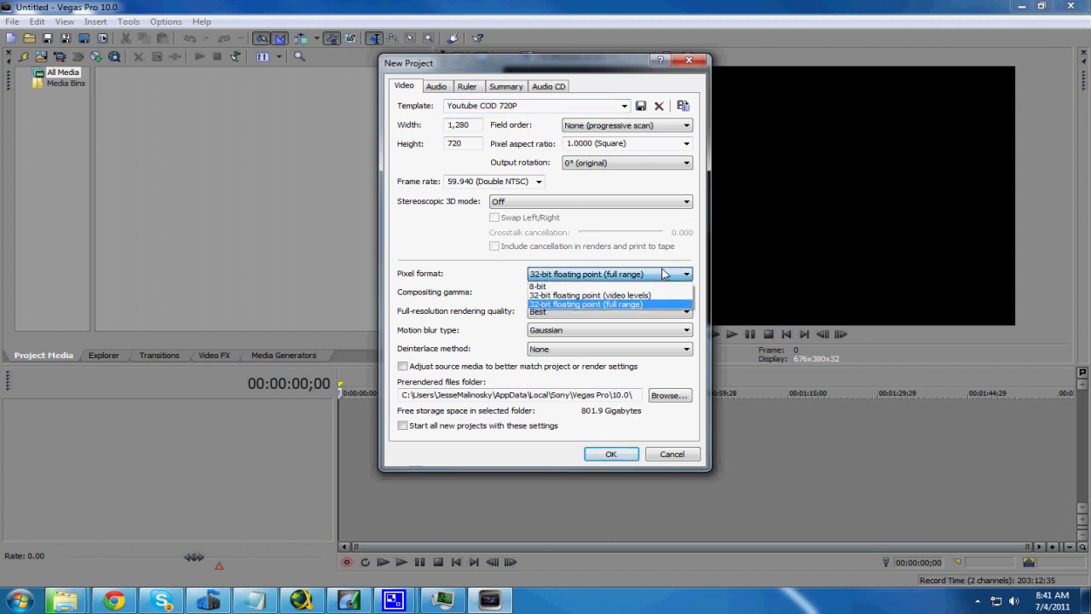
left_click(664, 273)
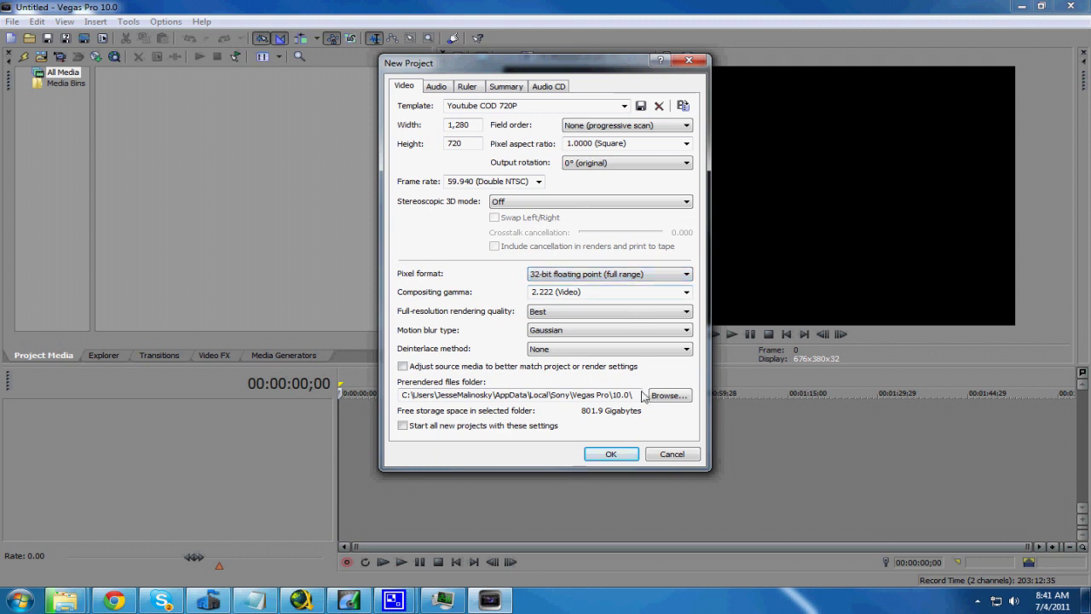
left_click(614, 279)
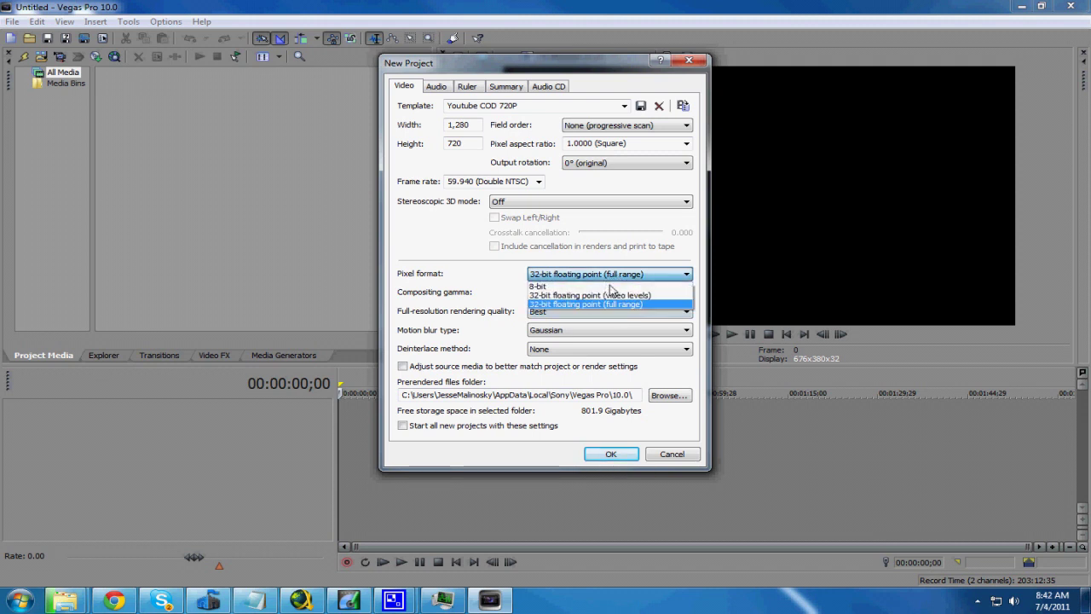
left_click(616, 279)
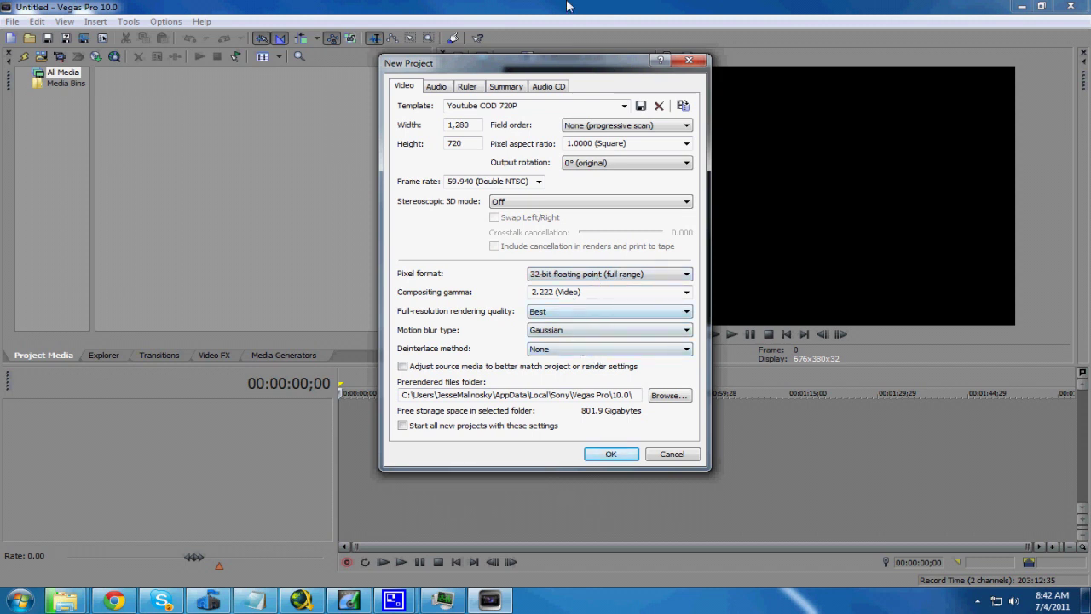
left_click(447, 89)
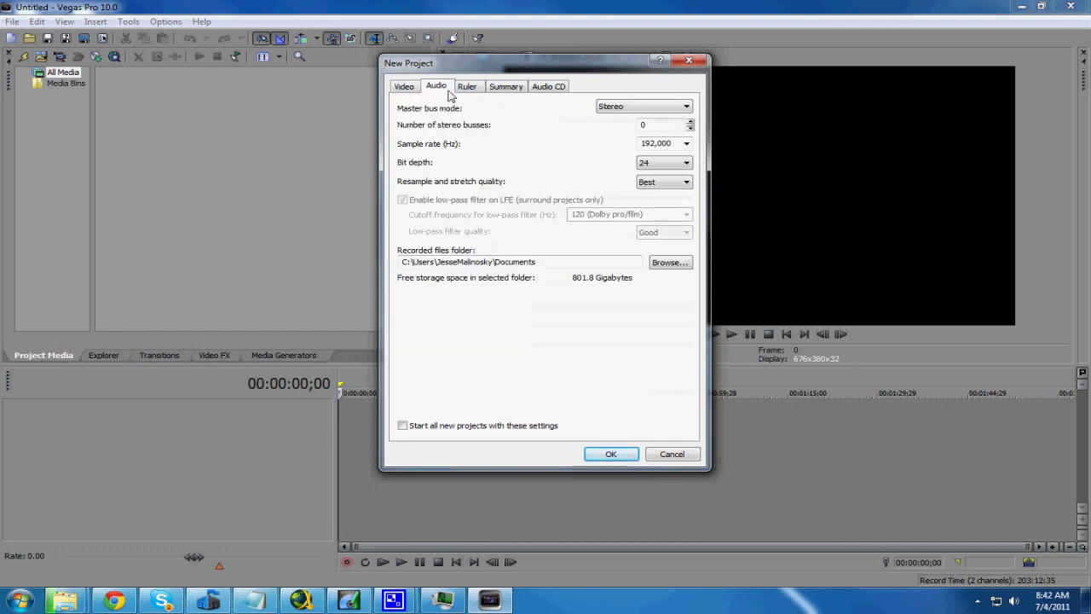
left_click(686, 143)
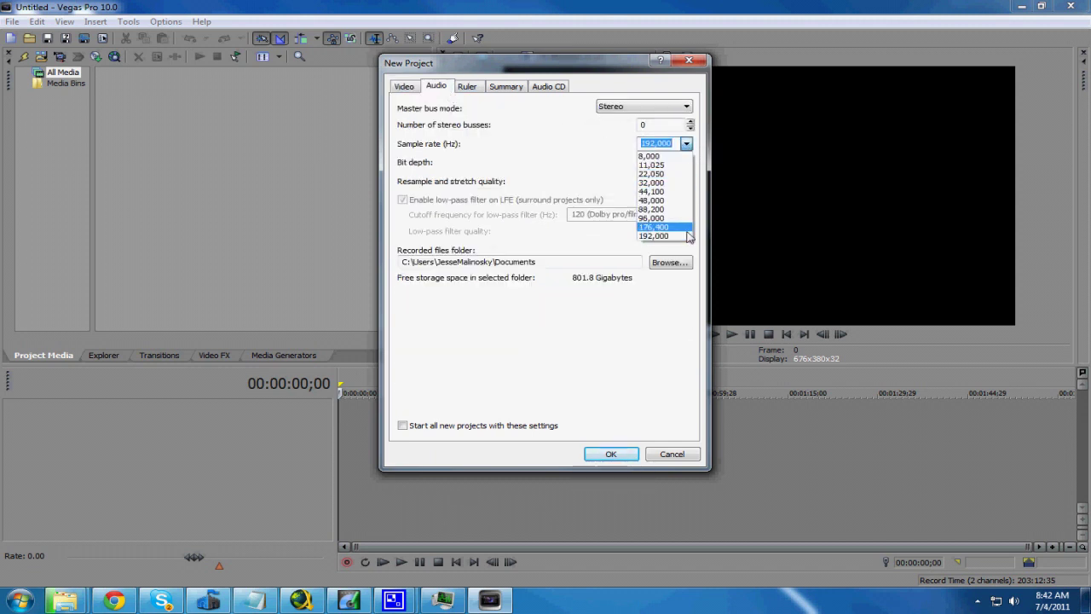
left_click(607, 167)
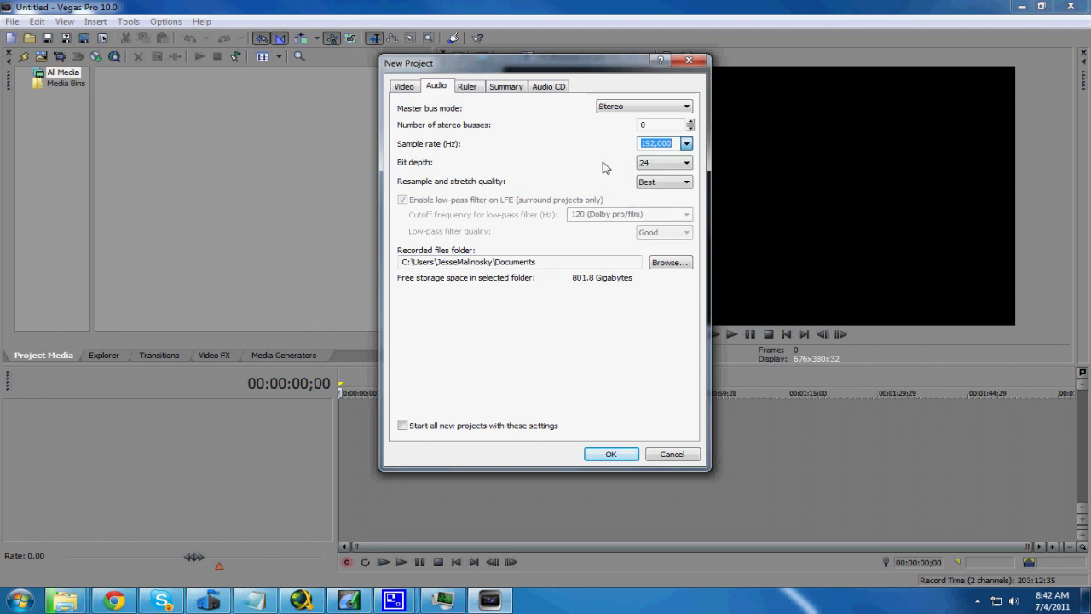
left_click(654, 165)
left_click(648, 166)
left_click(653, 183)
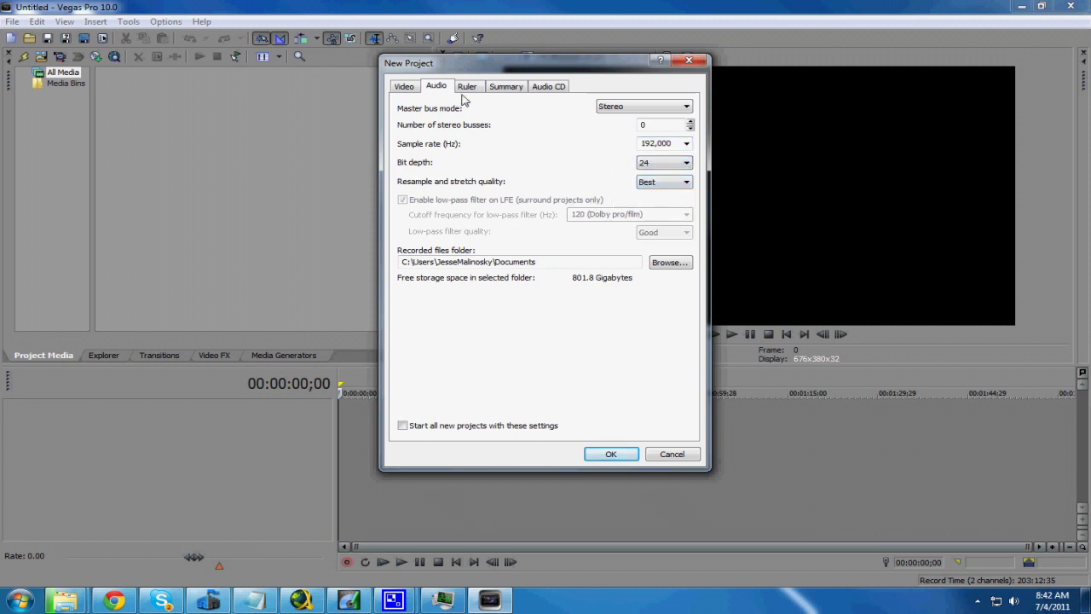
- Return to the video settings and make all new projects start with these settings
left_click(401, 88)
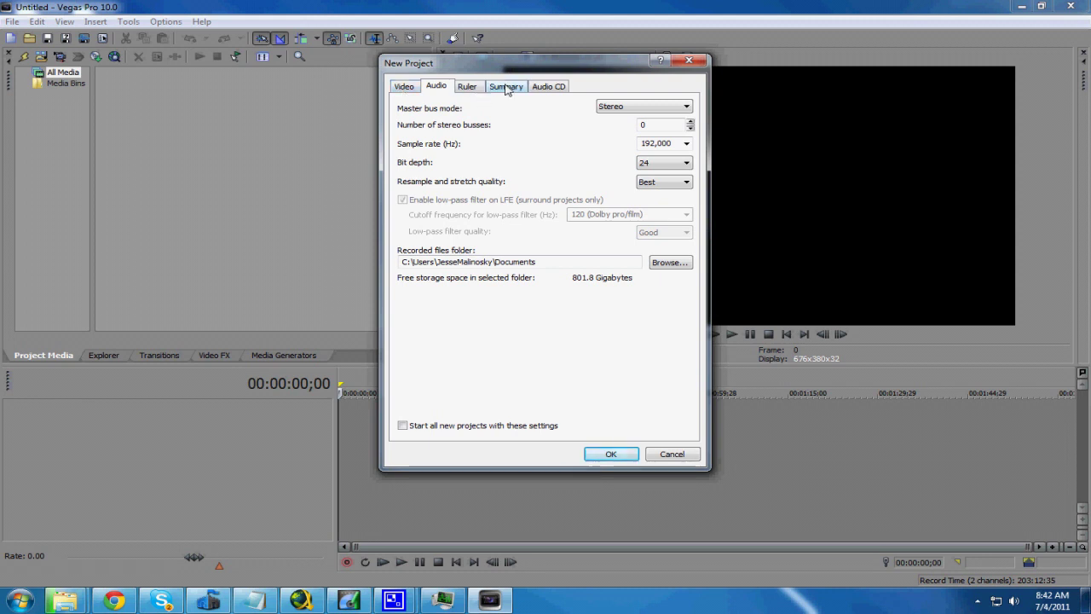
left_click(407, 91)
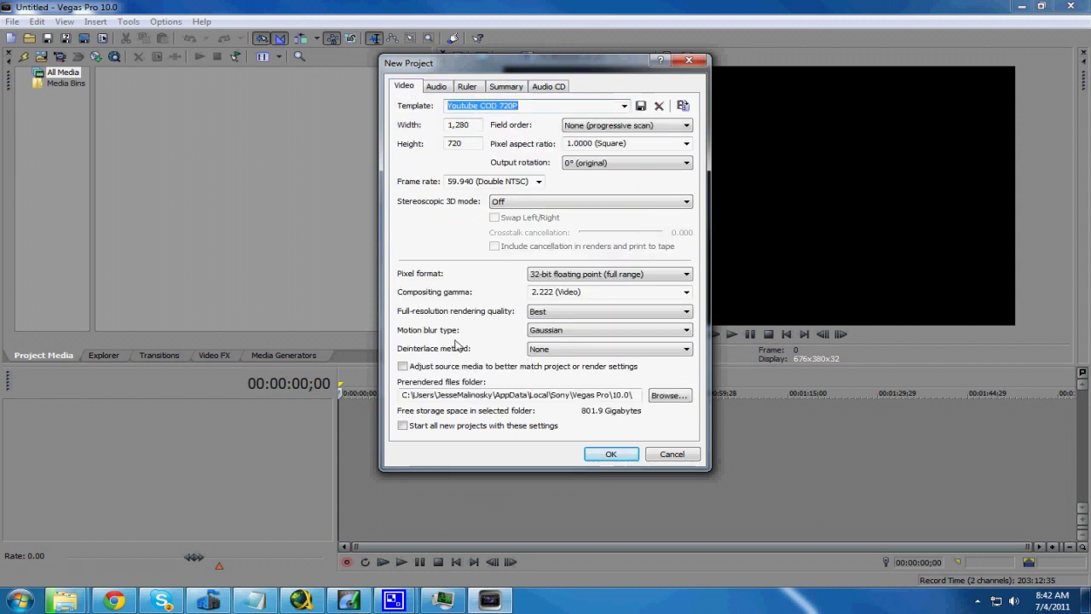
left_click(403, 426)
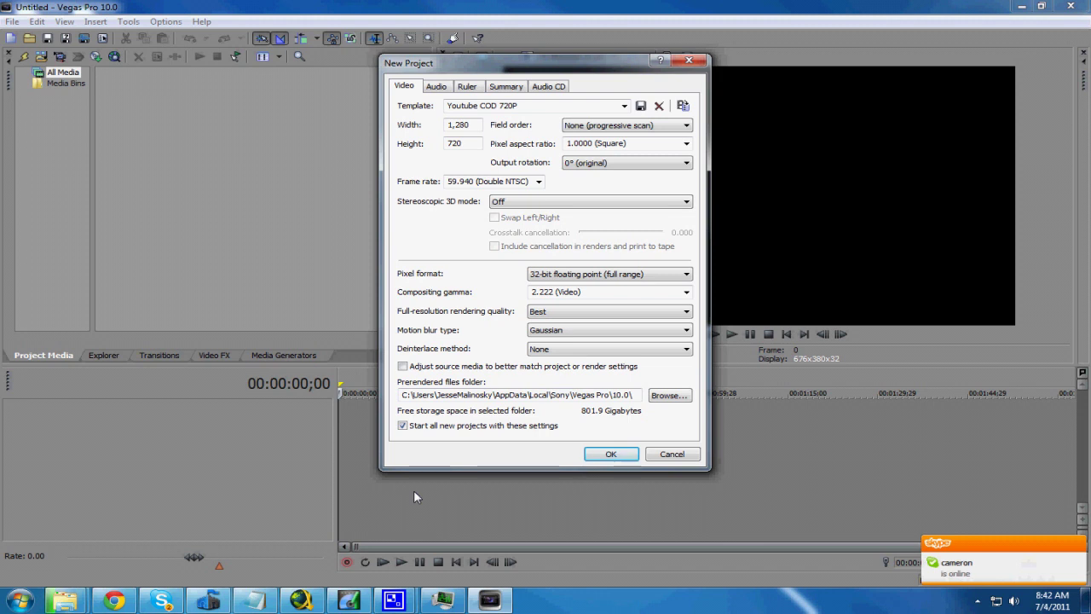
- Save the video settings as a template named Tutorial, accepting the duplicate preset, and create the project
left_click(526, 104)
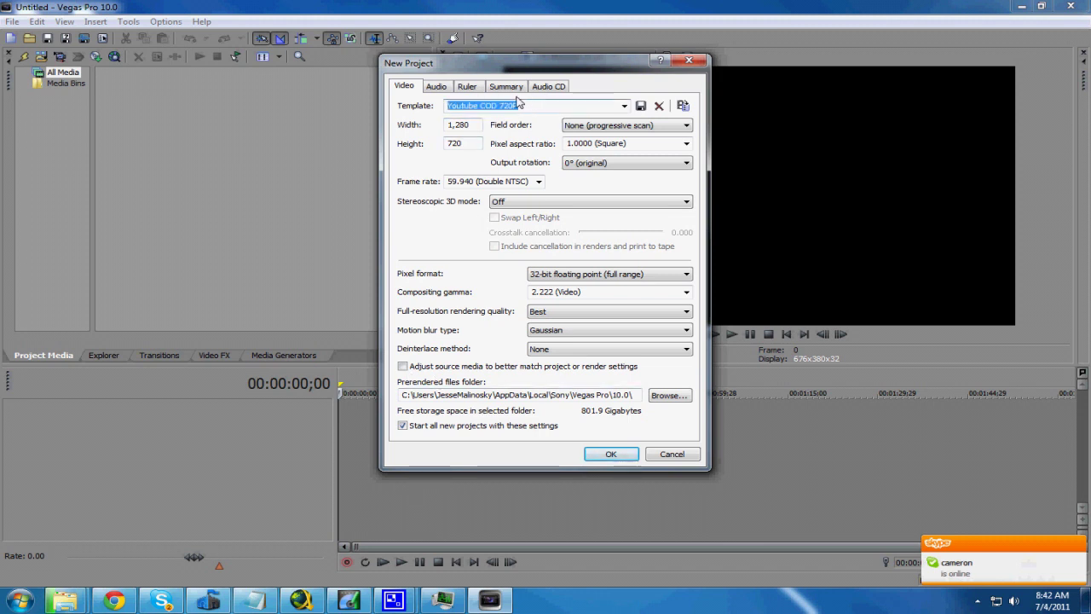
key("BackSpace")
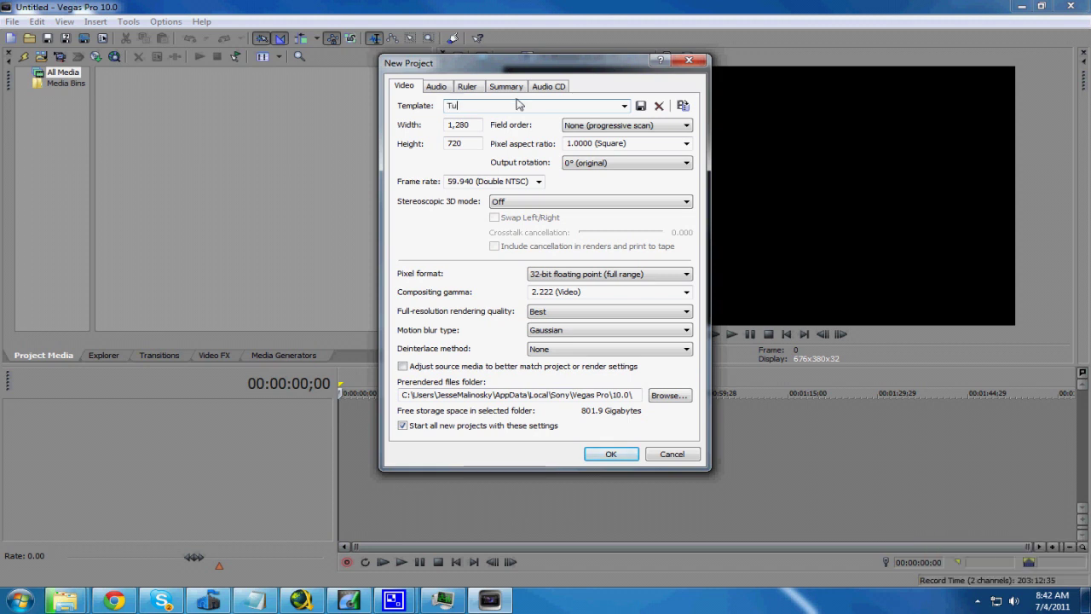
left_click(641, 105)
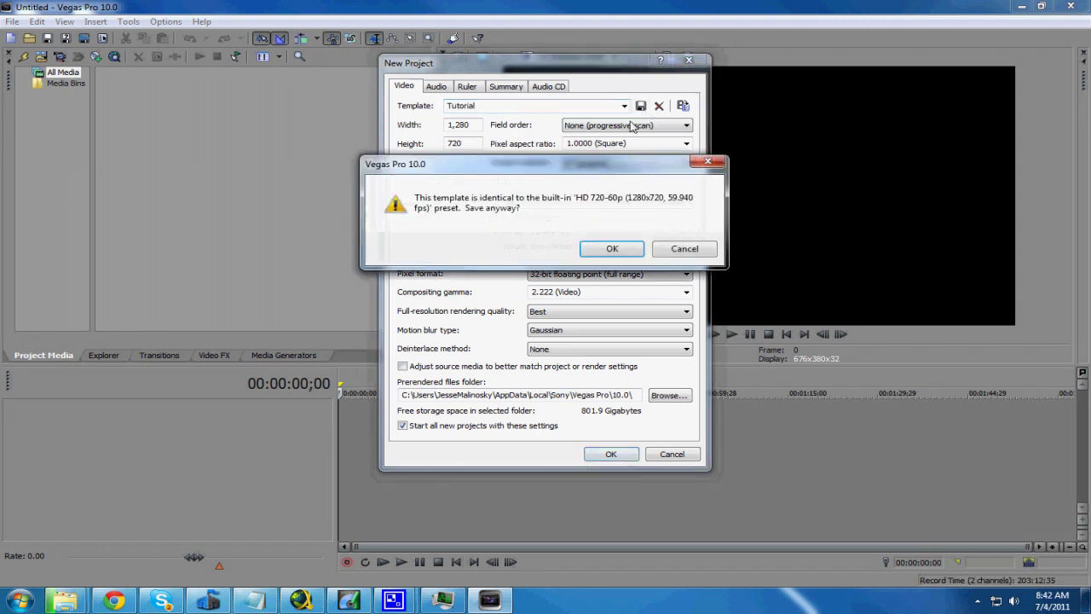
left_click(610, 246)
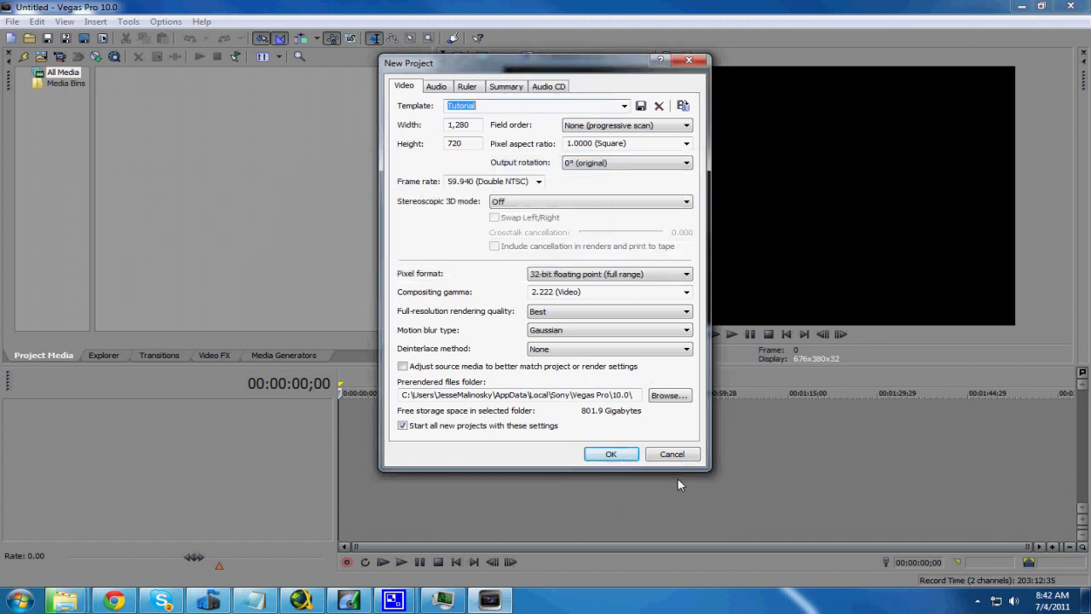
left_click(619, 455)
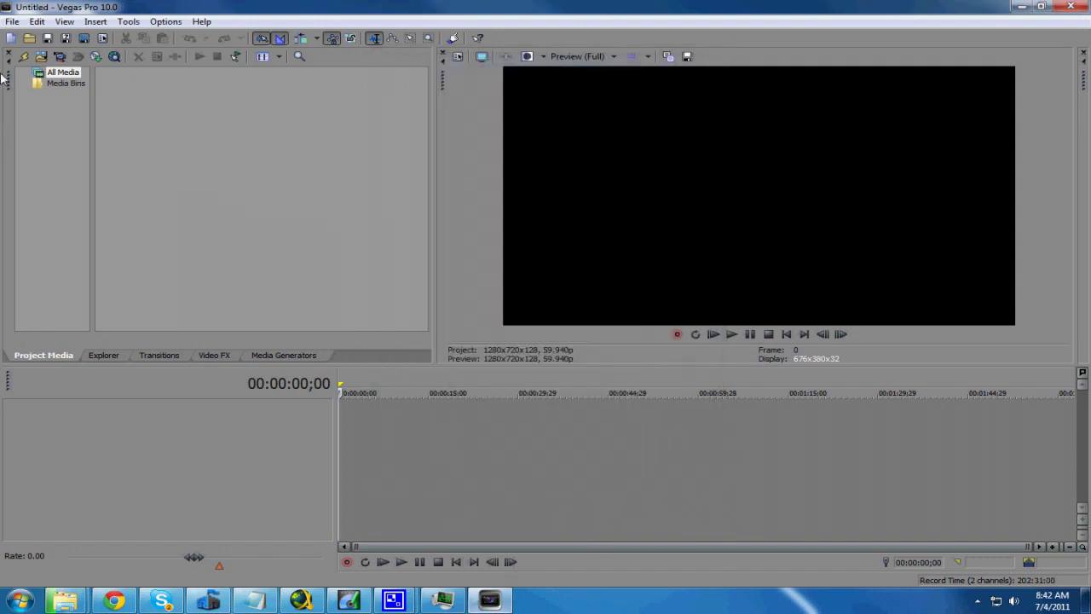
- Start a media import and browse to the Clips And Files folder inside the Vader folder
left_click(12, 21)
mouse_move(91, 147)
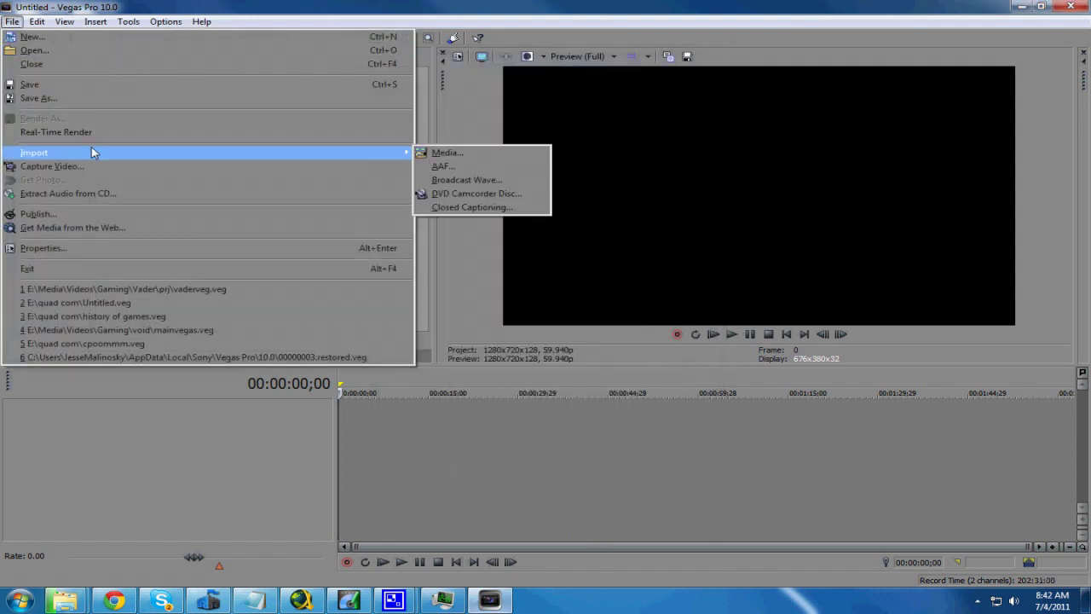
left_click(469, 157)
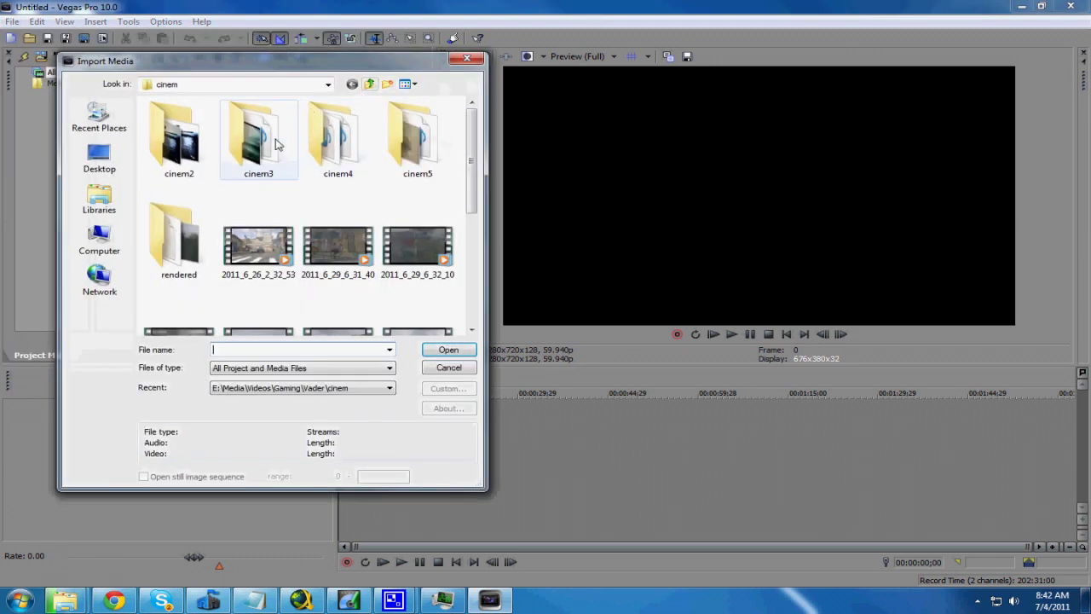
scroll(476, 195, "down", 5)
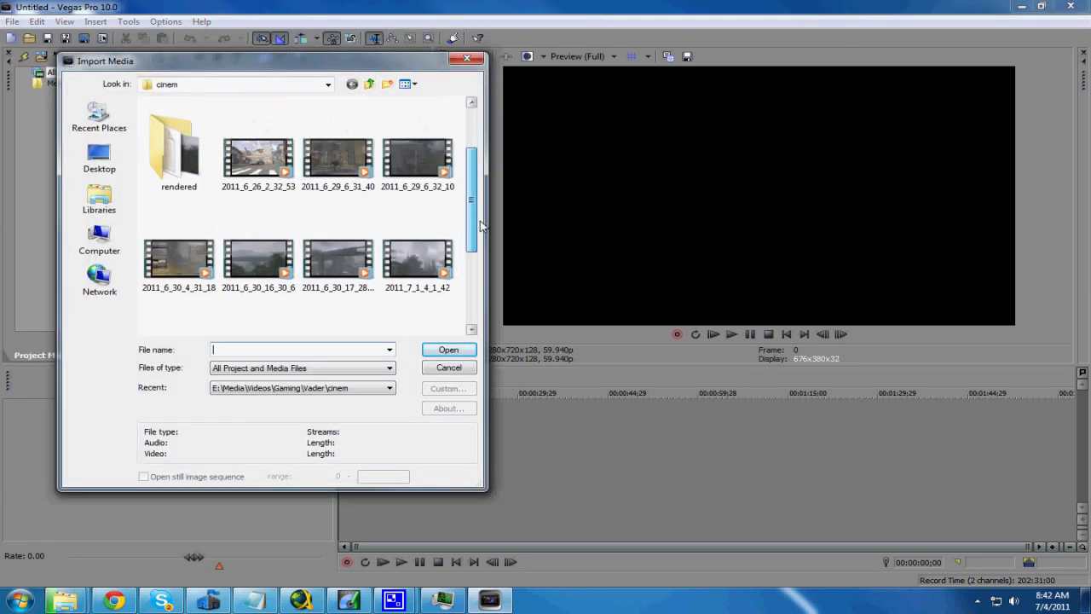
scroll(476, 189, "up", 4)
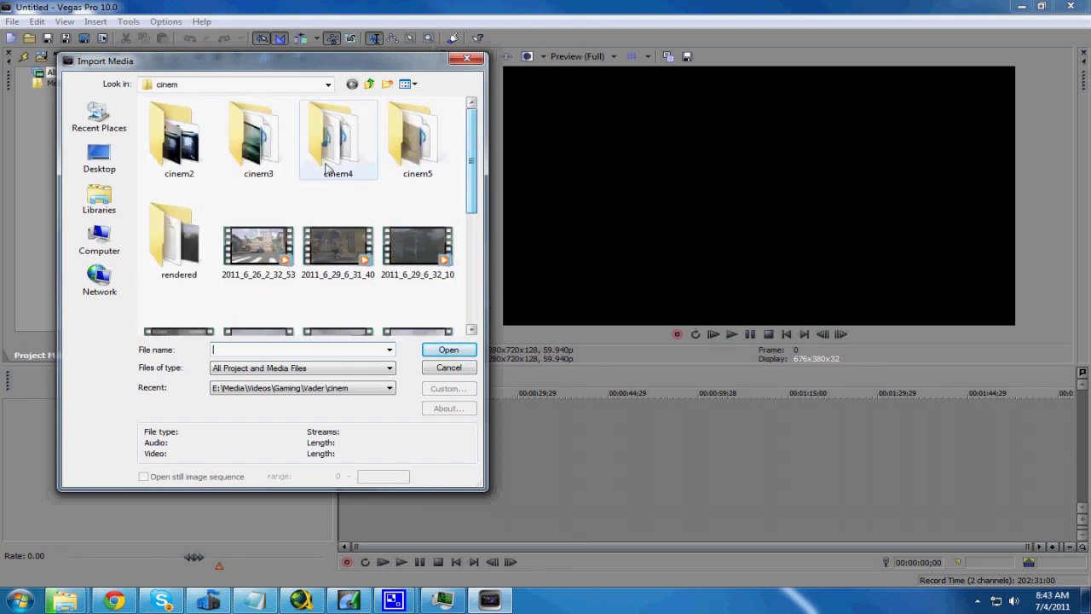
left_click(328, 83)
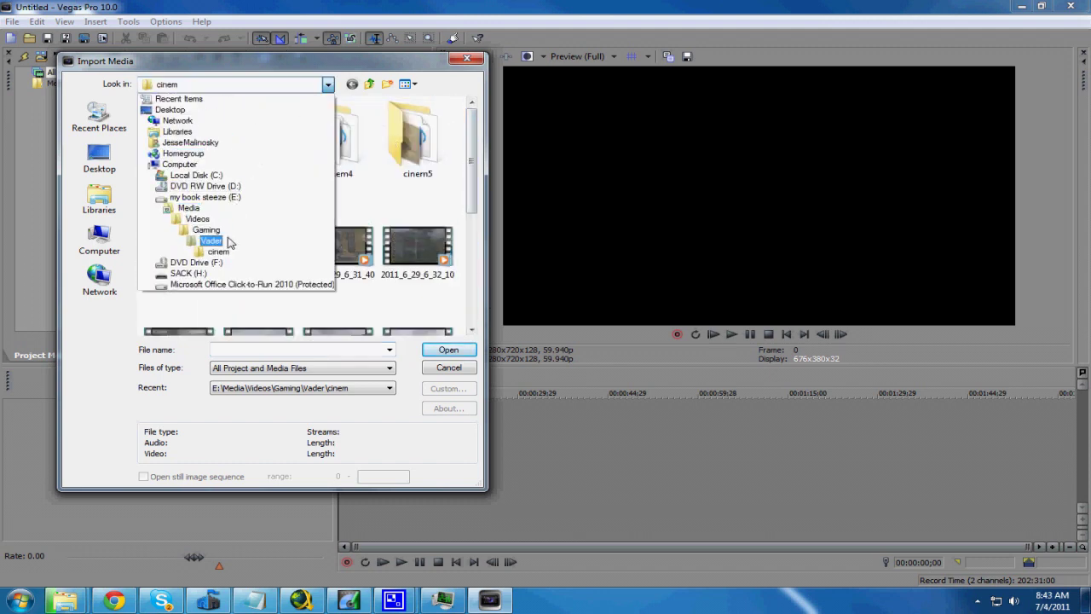
left_click(212, 241)
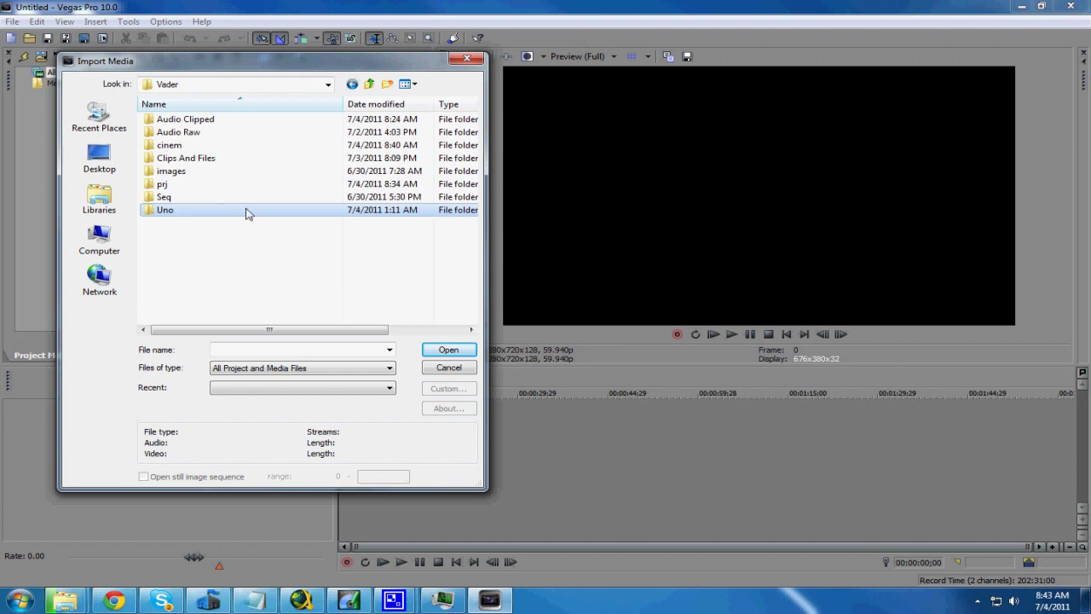
double_click(170, 219)
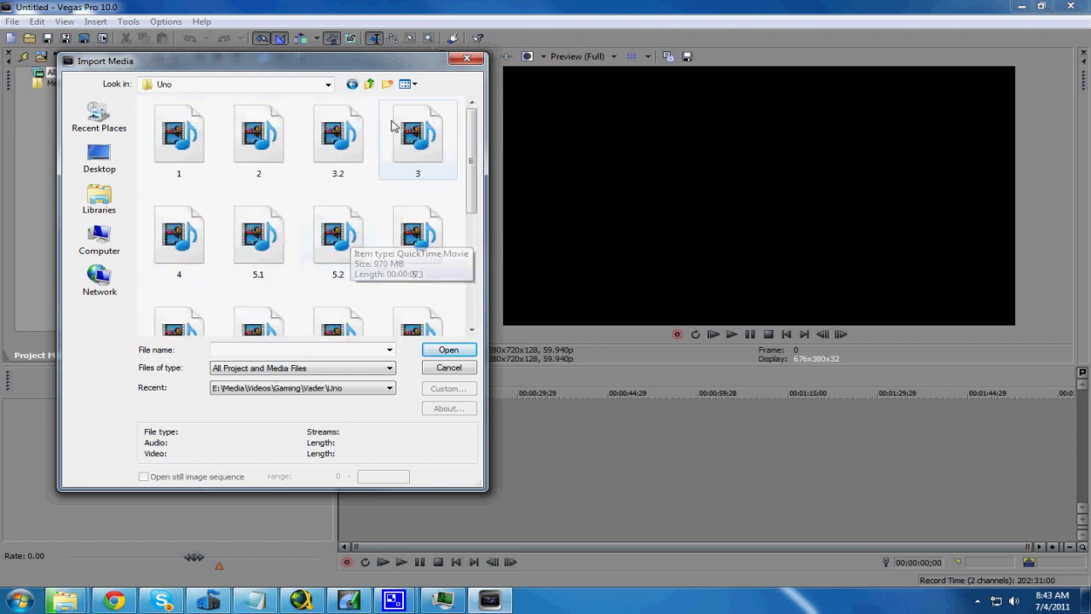
left_click(328, 84)
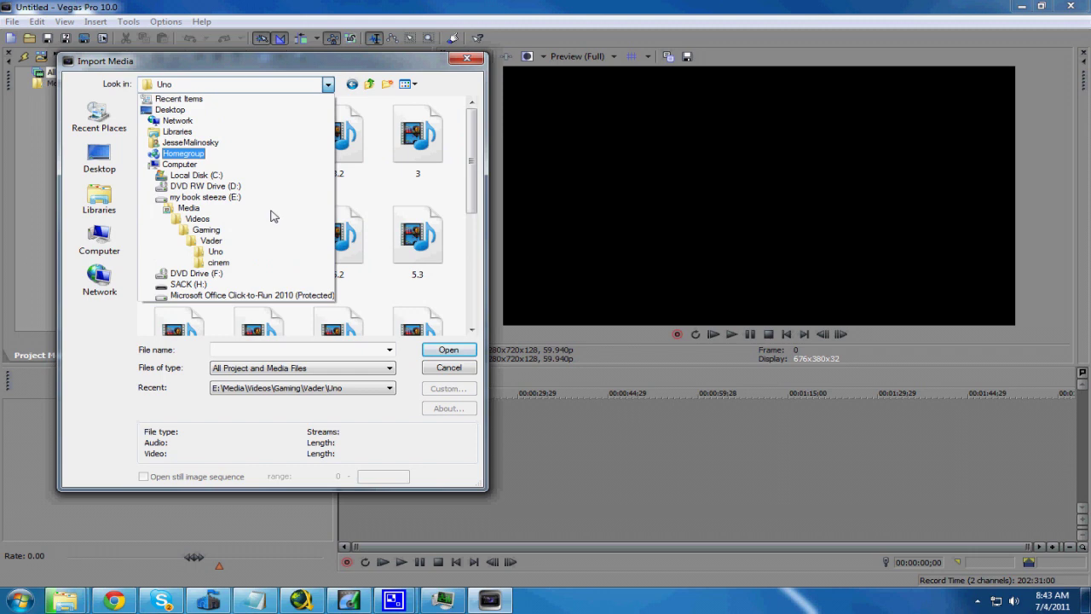
left_click(214, 240)
double_click(214, 160)
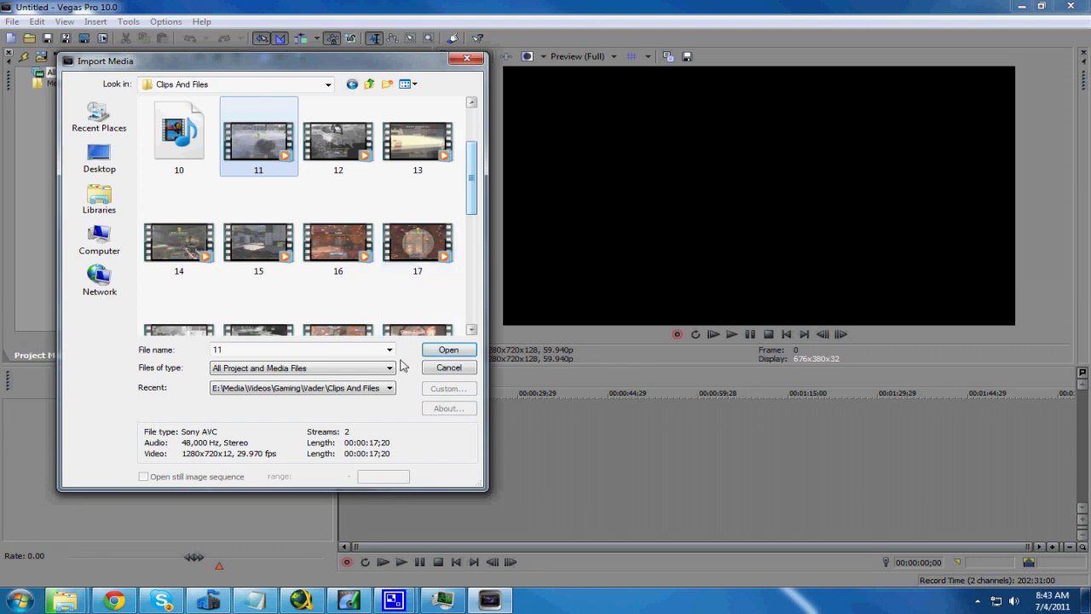
- Import video clip 29 from the folder into the project media and dismiss the audio proxy message
left_click(420, 241)
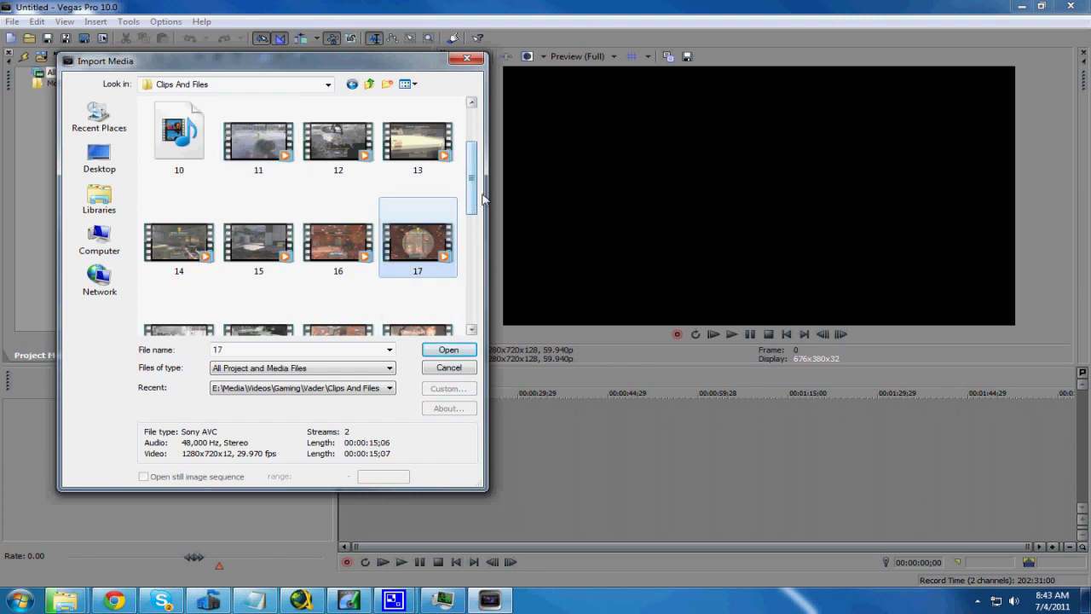
left_click_drag(476, 200, 486, 307)
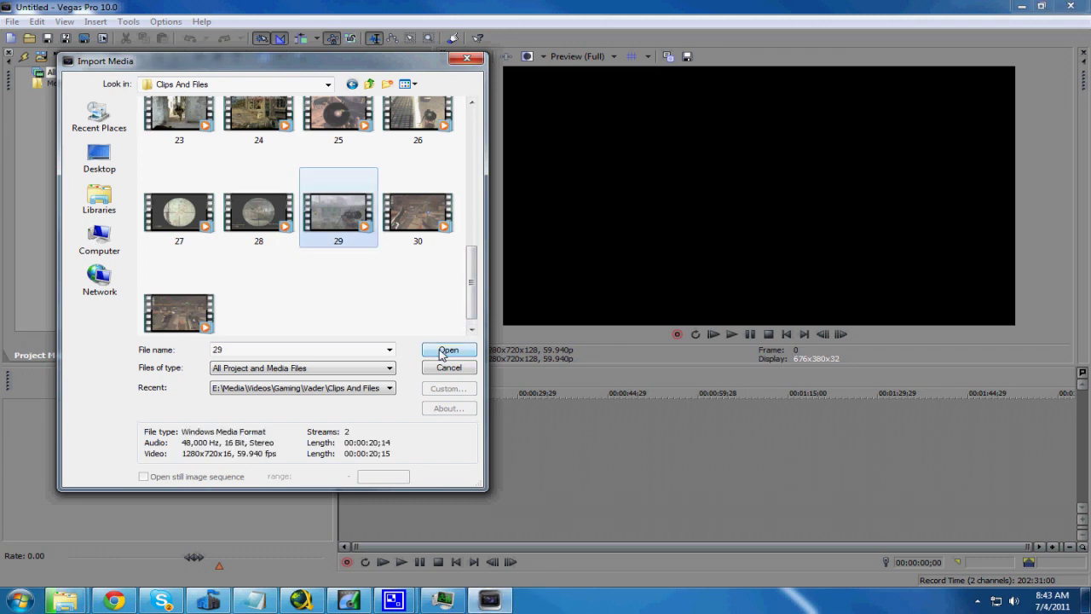
left_click(447, 351)
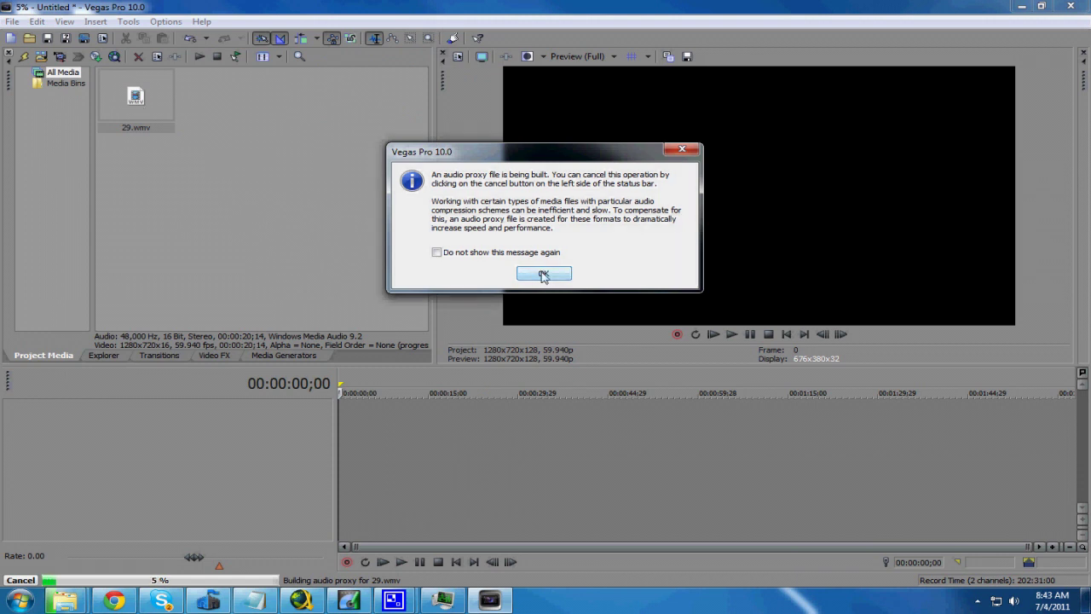
left_click(543, 273)
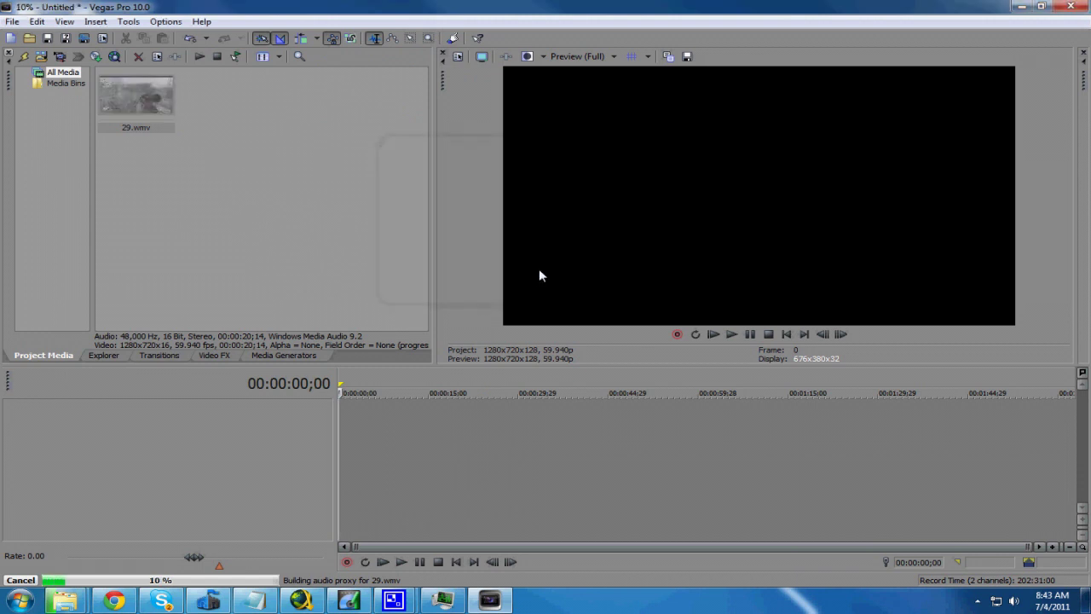
left_click(21, 581)
- Place 29.wmv at the start of the timeline and view the video event's pan/crop settings
left_click_drag(137, 95, 357, 511)
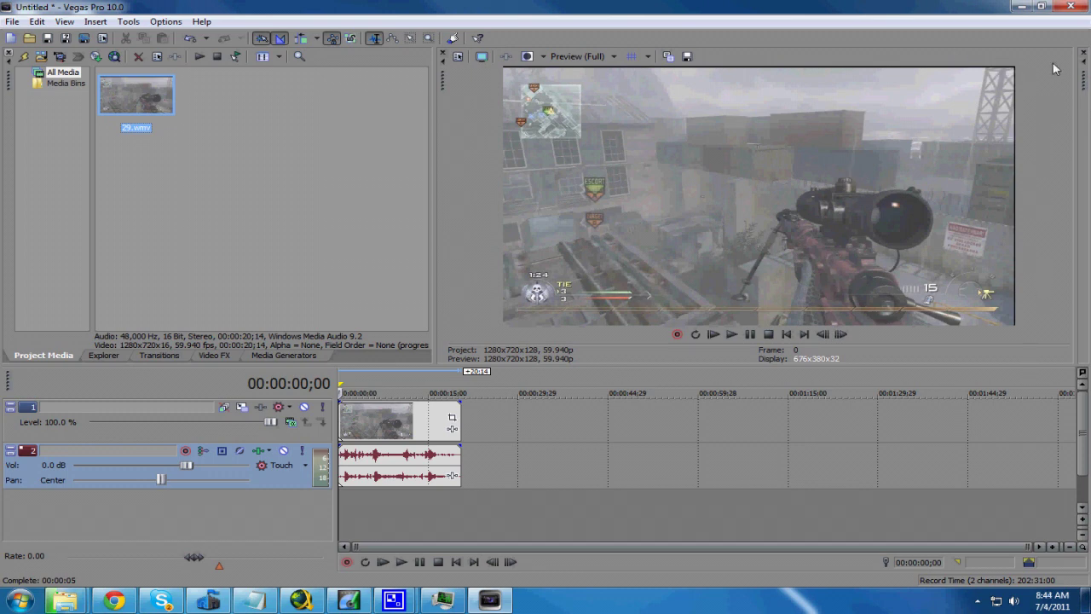
left_click(456, 422)
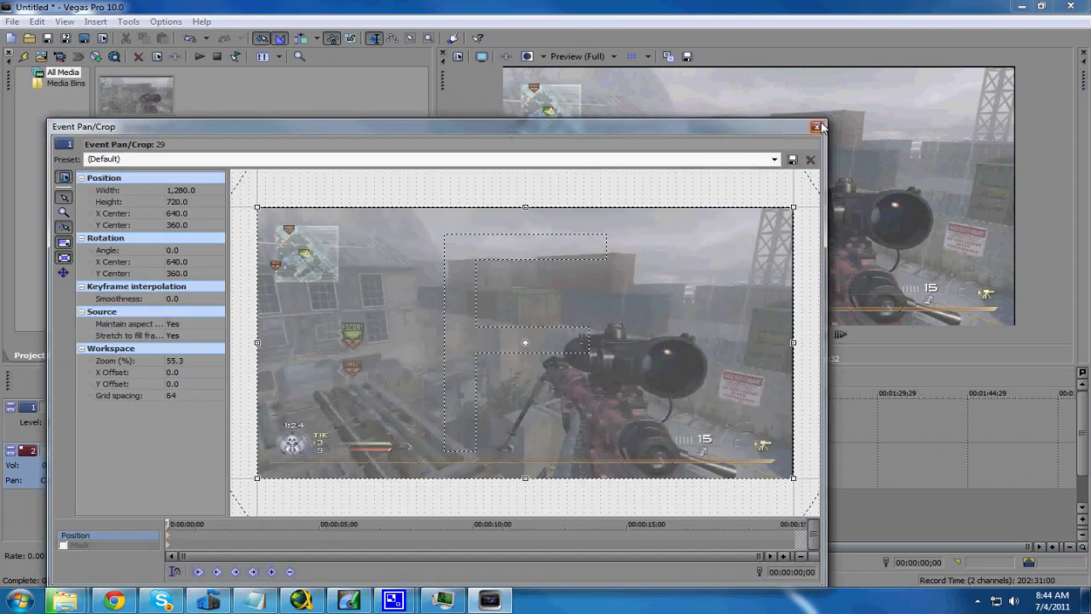
left_click(817, 127)
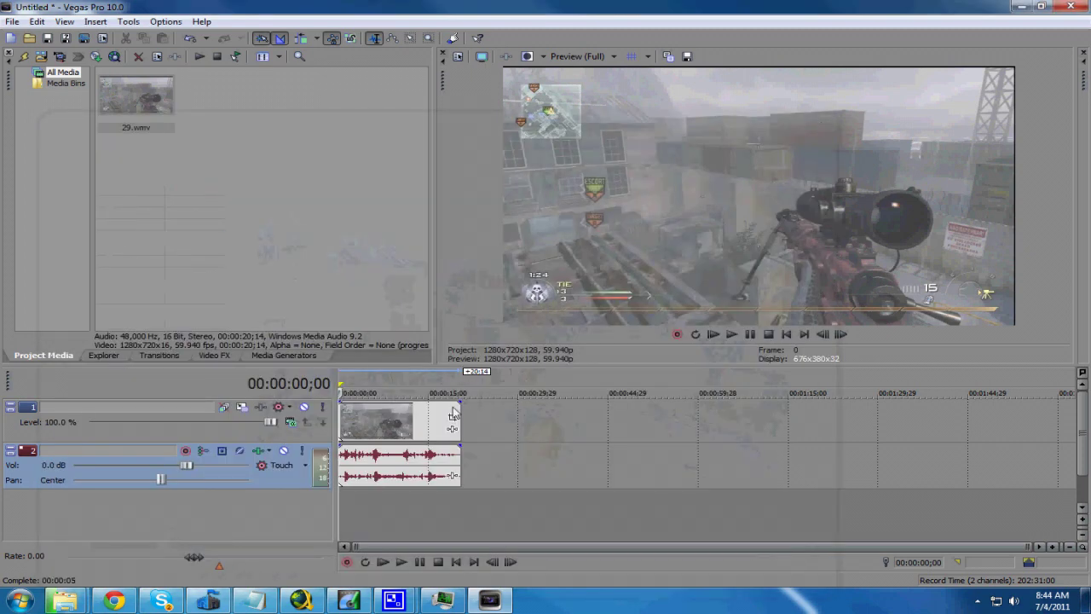
- Crop the video event of clip 29 slightly inward to a width of 1,240 and height of 697.5, keeping it centred
left_click(396, 432)
right_click(396, 424)
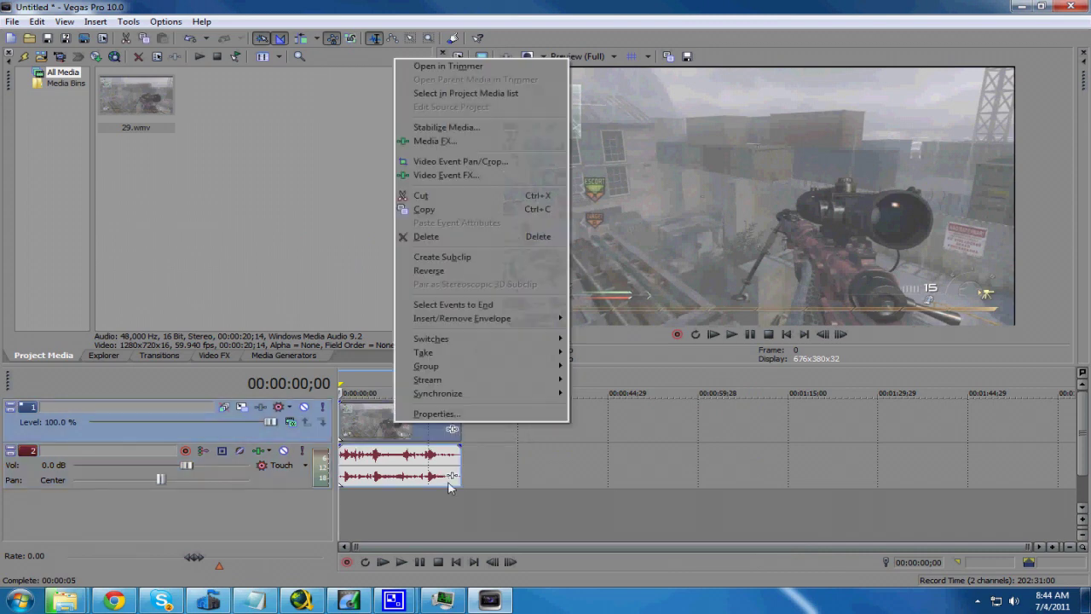
left_click(499, 163)
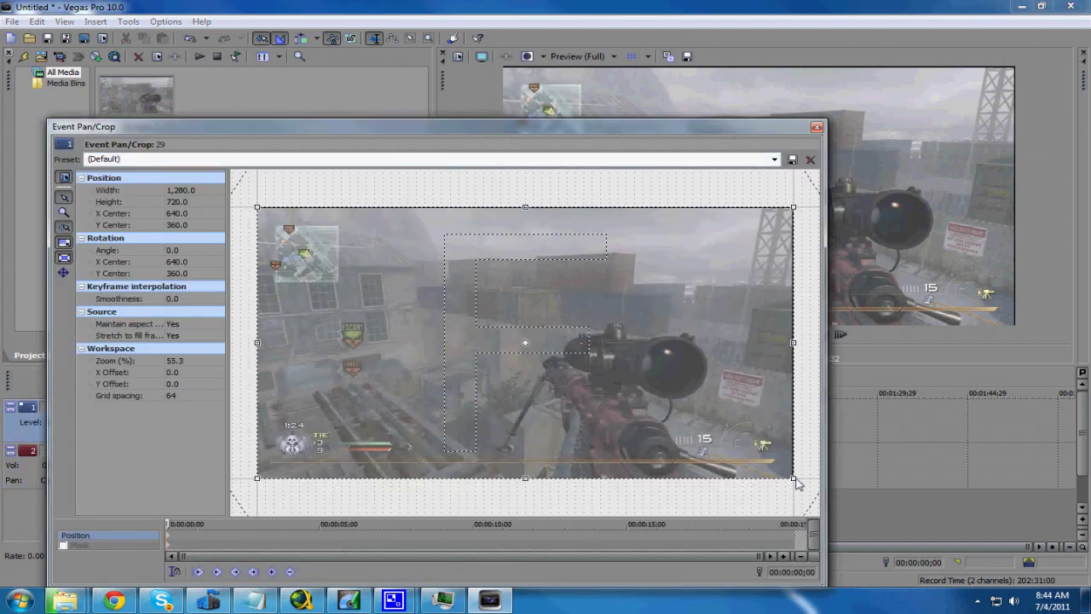
left_click_drag(797, 484, 823, 478)
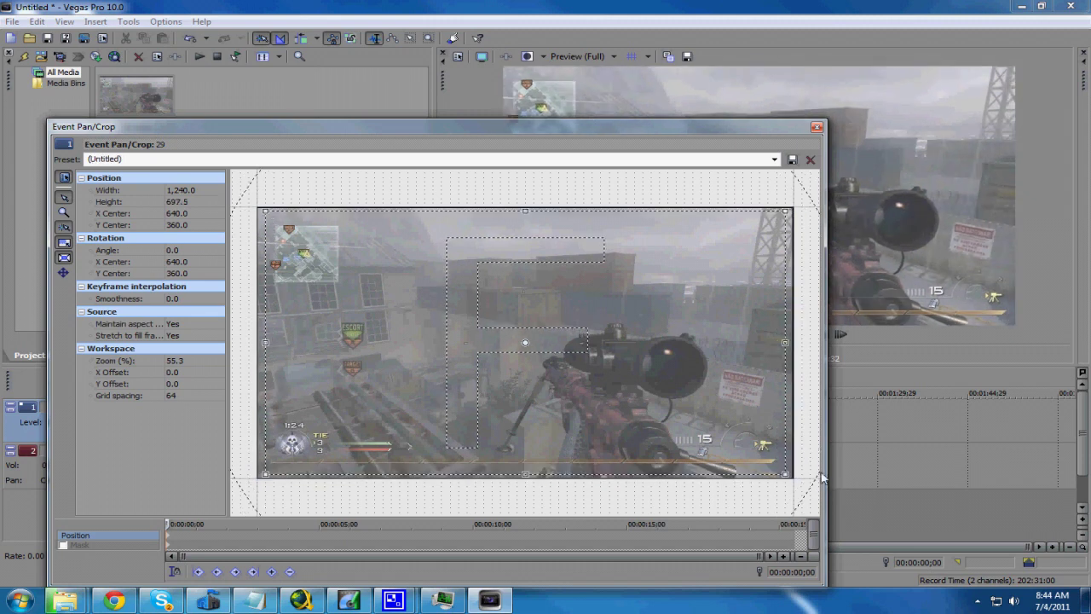
left_click(820, 127)
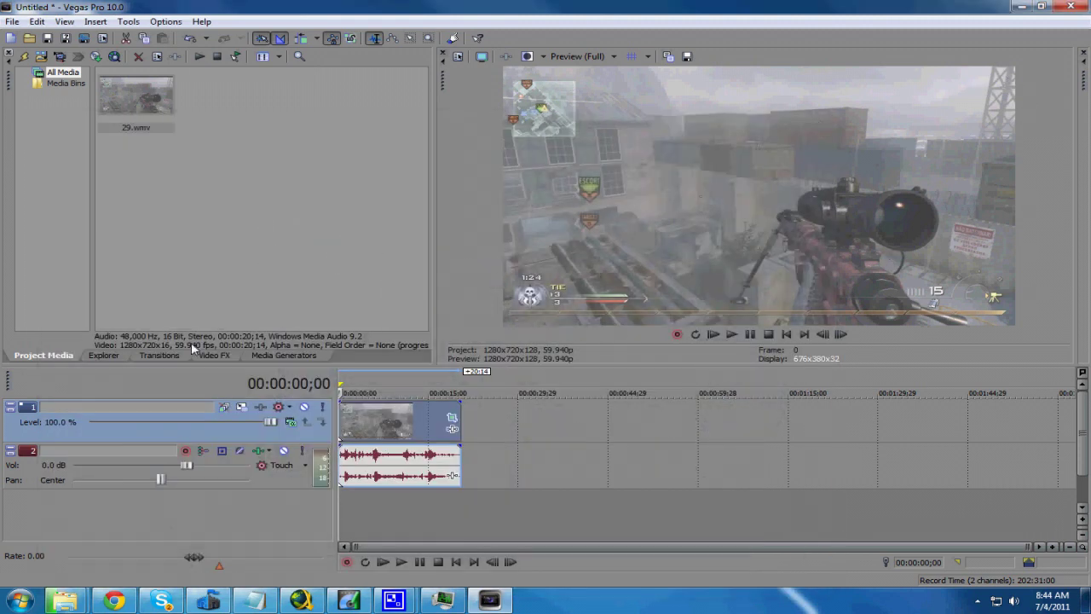
- Add the Brightness and Contrast effect's Reset to None preset to the video clip, set its contrast to 0.60, and preview the result
left_click(210, 357)
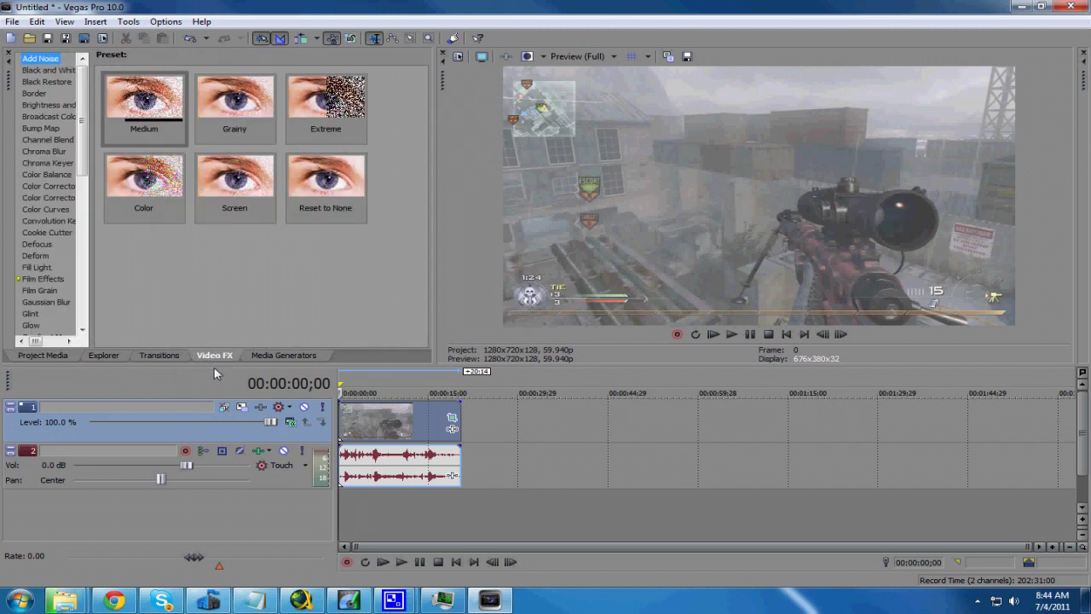
left_click_drag(80, 147, 50, 116)
left_click(49, 107)
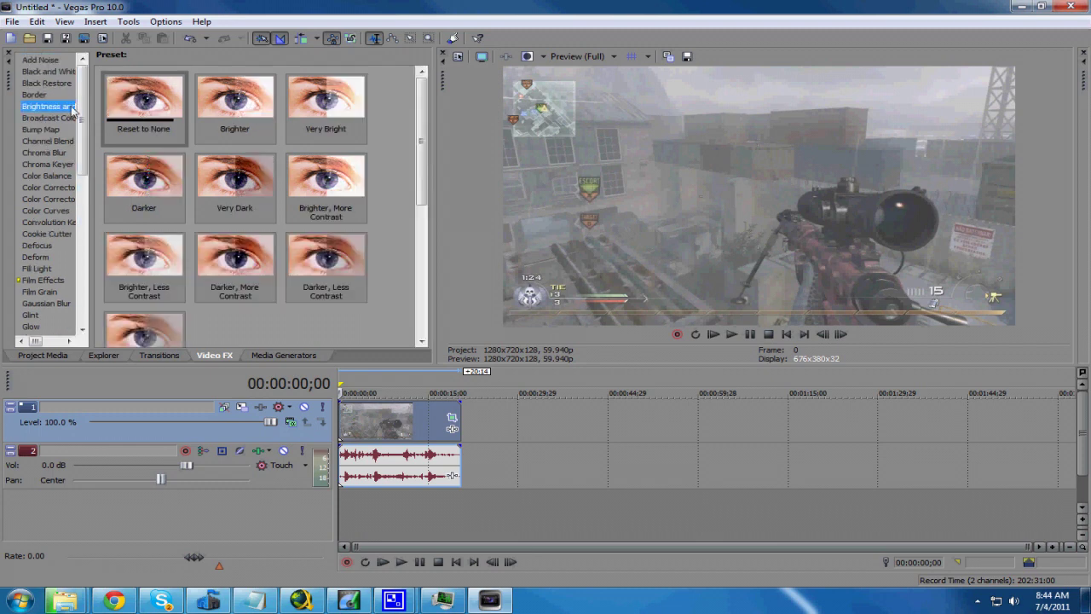
left_click_drag(144, 111, 420, 431)
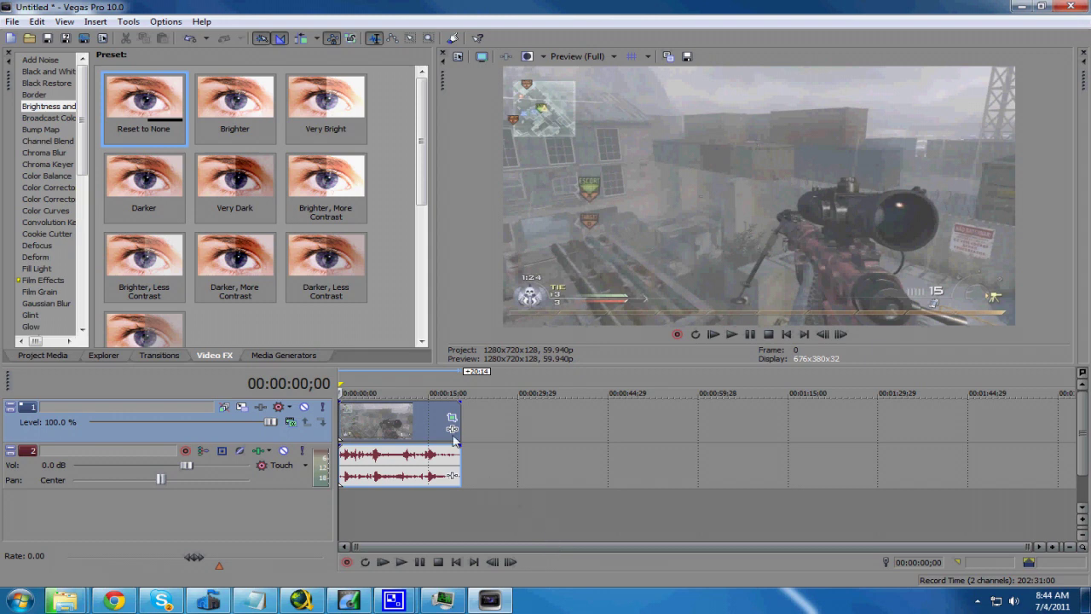
left_click_drag(396, 411, 386, 416)
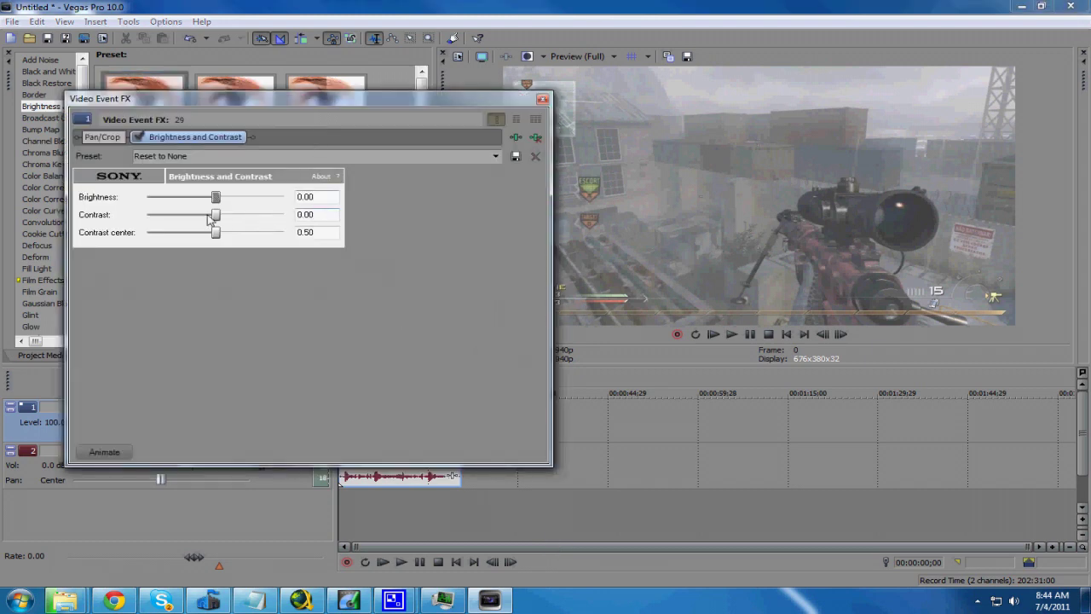
left_click_drag(217, 219, 257, 220)
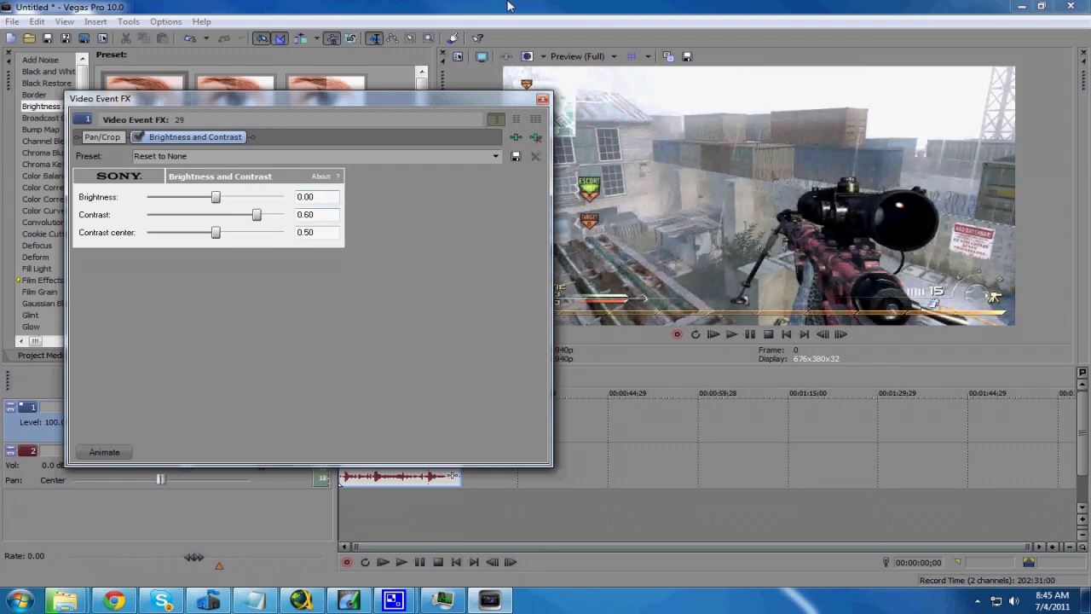
left_click(543, 99)
left_click(406, 385)
left_click(386, 383)
left_click(357, 394)
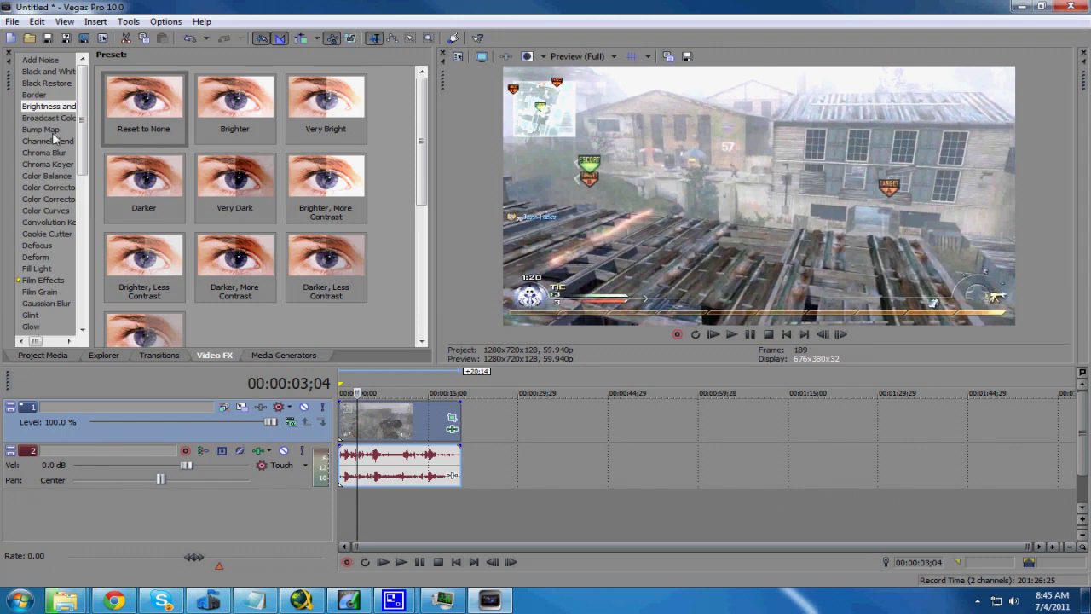
- Add the Color Curves effect's Reset to None preset to the clip and shape its RGB curve into an S-curve
left_click(51, 176)
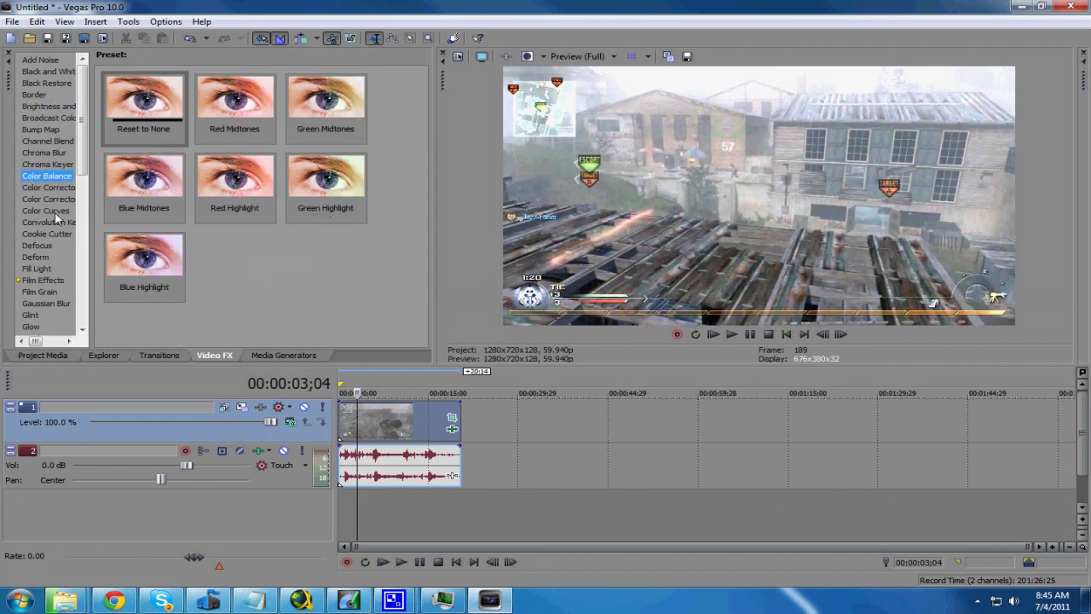
left_click(55, 210)
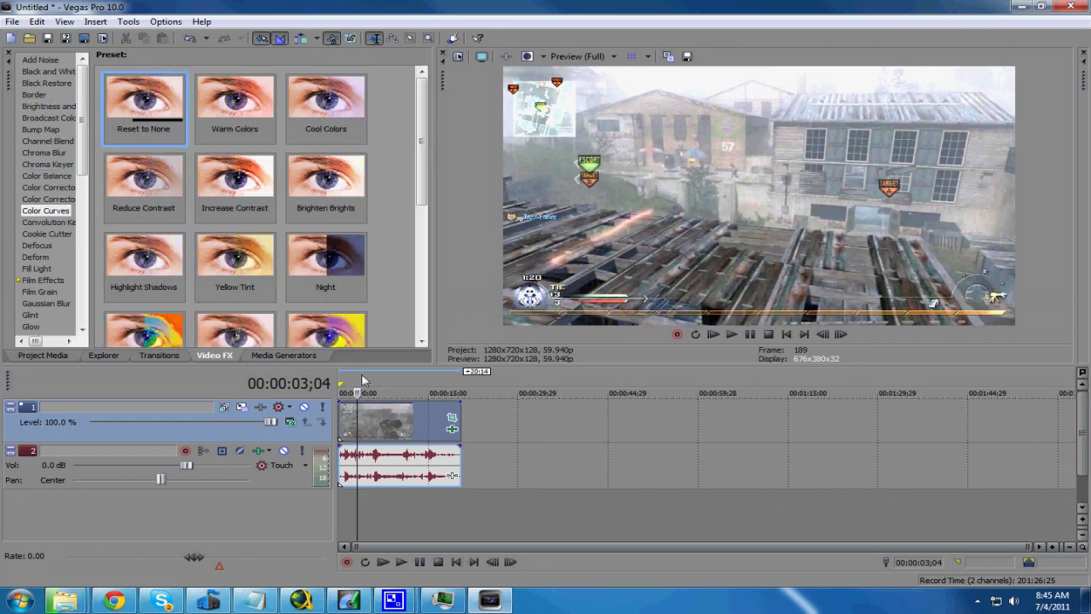
left_click_drag(408, 426, 407, 421)
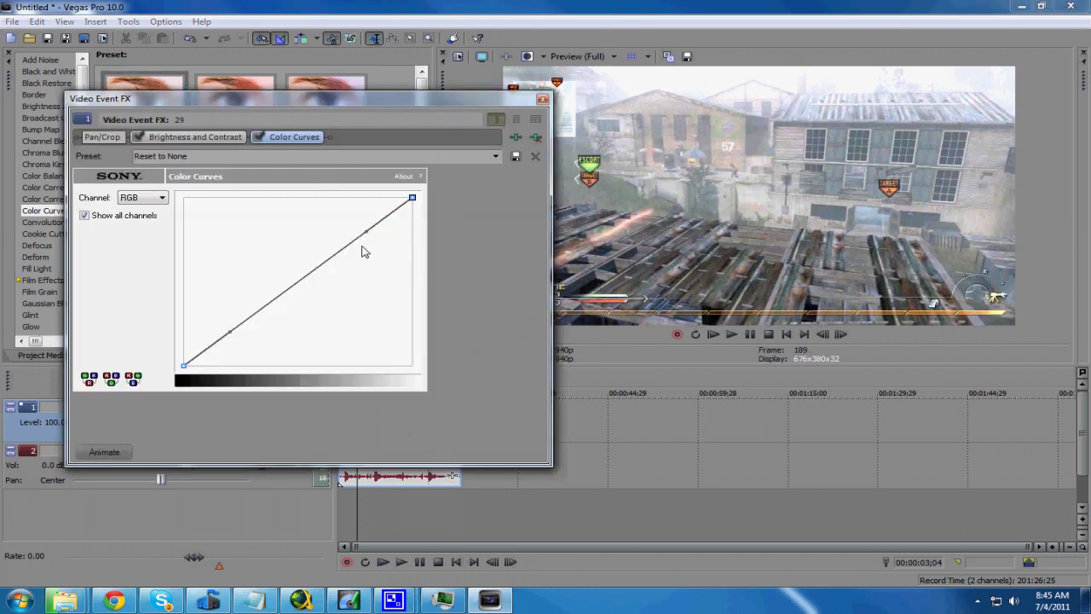
left_click_drag(369, 236, 329, 214)
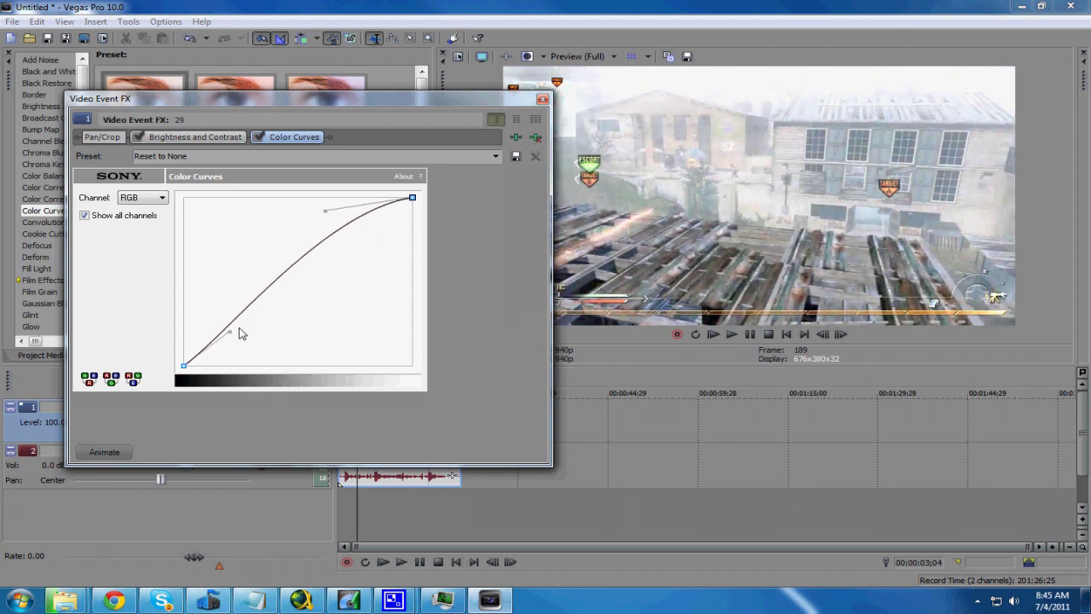
left_click_drag(228, 335, 285, 353)
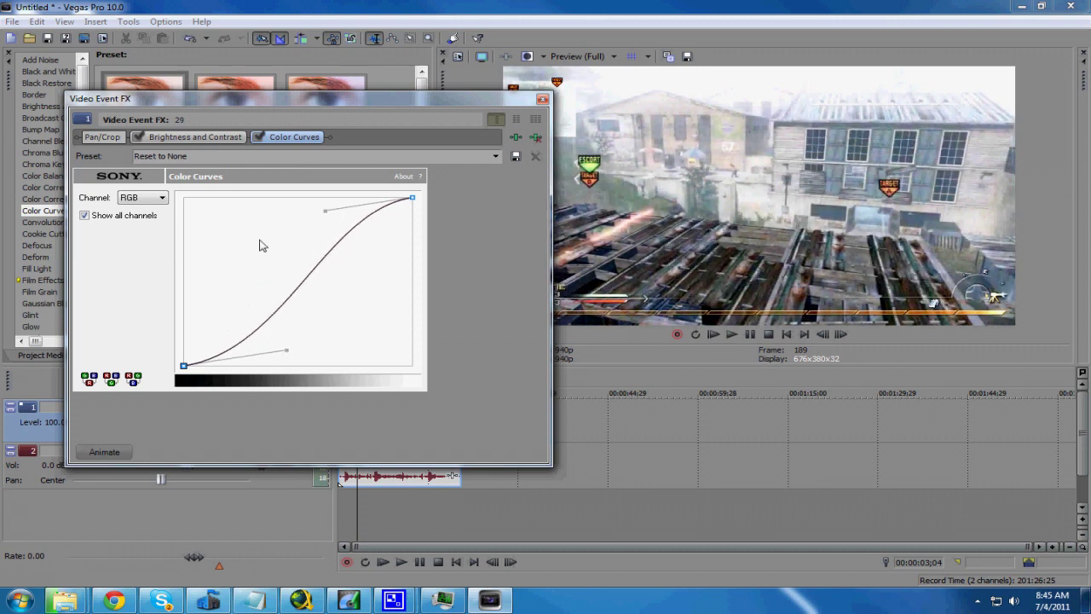
- Enter Tutorial as the Color Curves preset name, close the effect settings, and preview several frames of the clip
left_click(271, 160)
type("Tutorial")
left_click(542, 99)
left_click(401, 386)
left_click(430, 386)
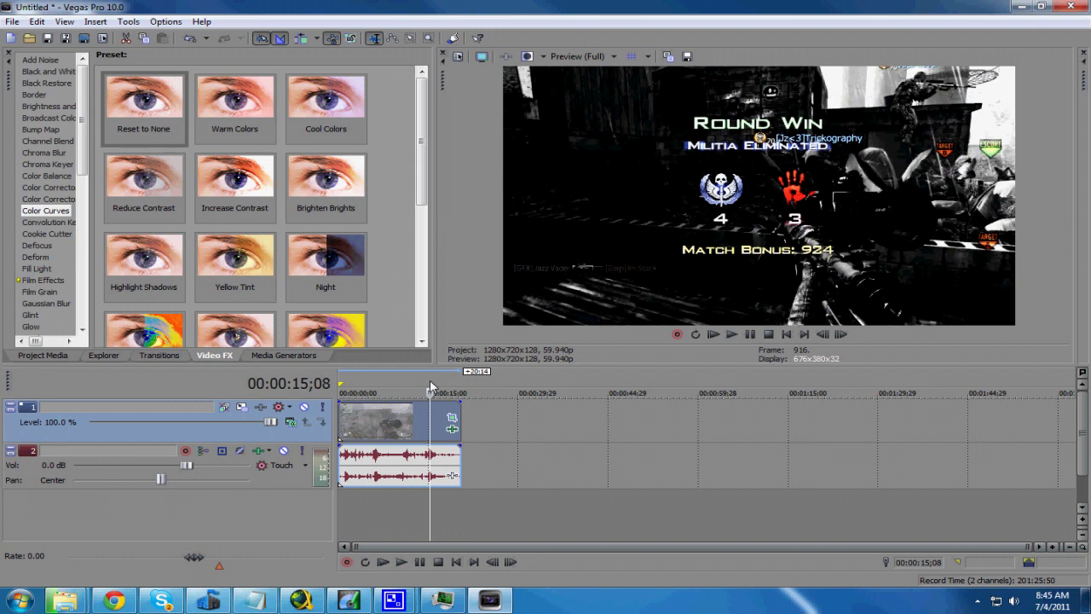
left_click(372, 387)
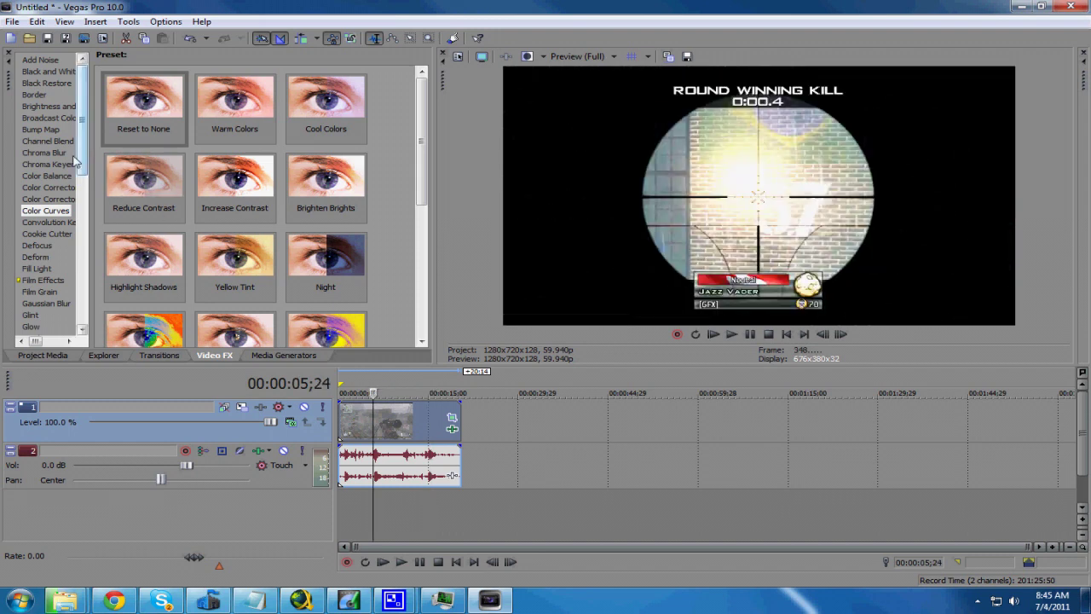
- Add the Sharpen effect's Reset to None preset to the clip, enter 10 for its amount, and close the effect settings
left_click_drag(82, 162, 96, 286)
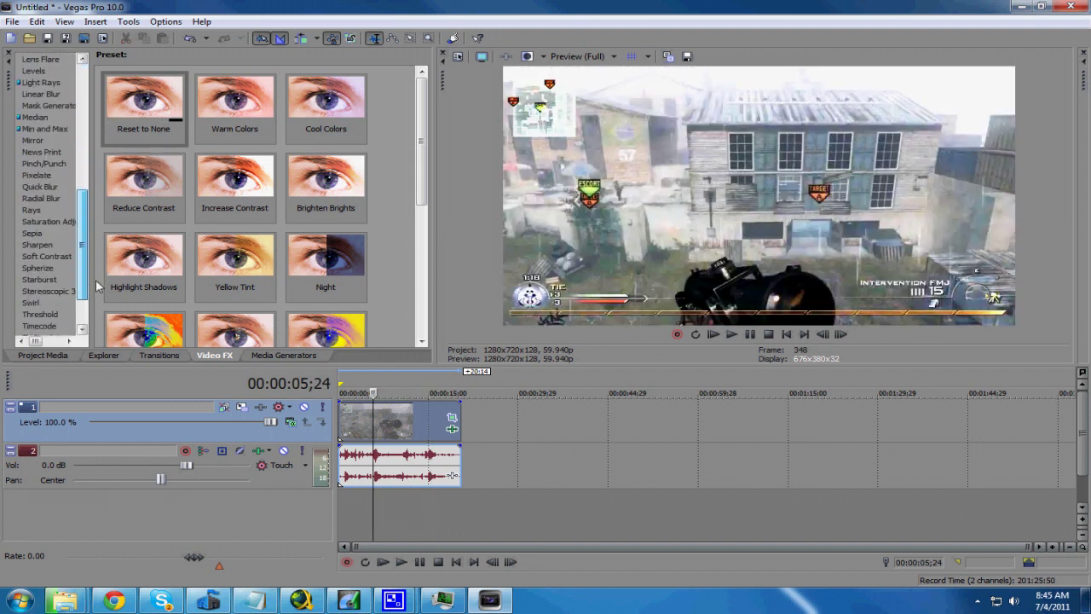
left_click(38, 244)
left_click_drag(147, 134, 409, 416)
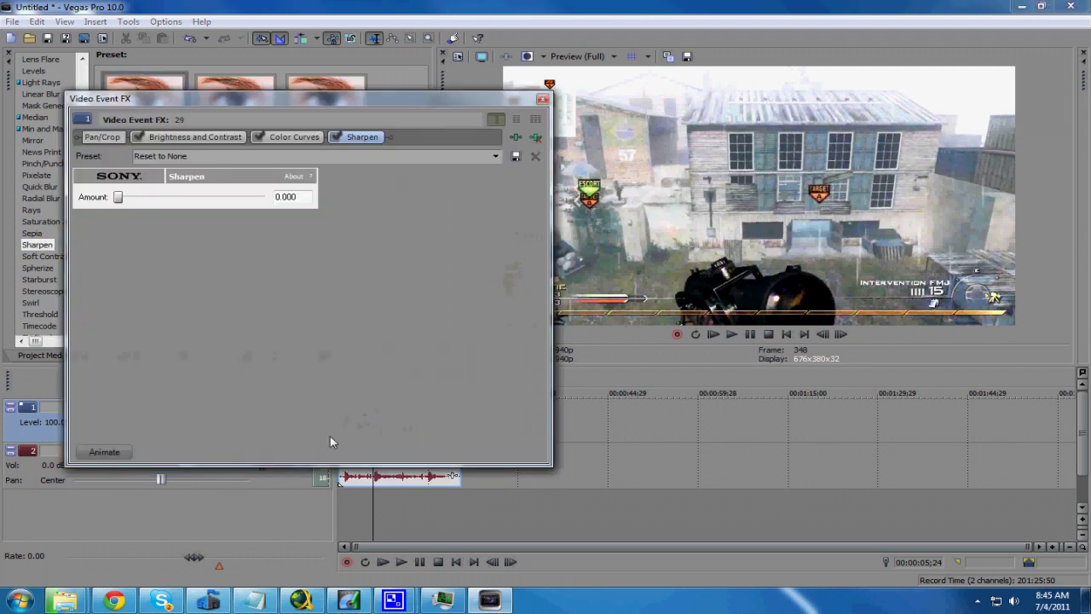
key("BackSpace")
type("10")
key("Return")
left_click(543, 101)
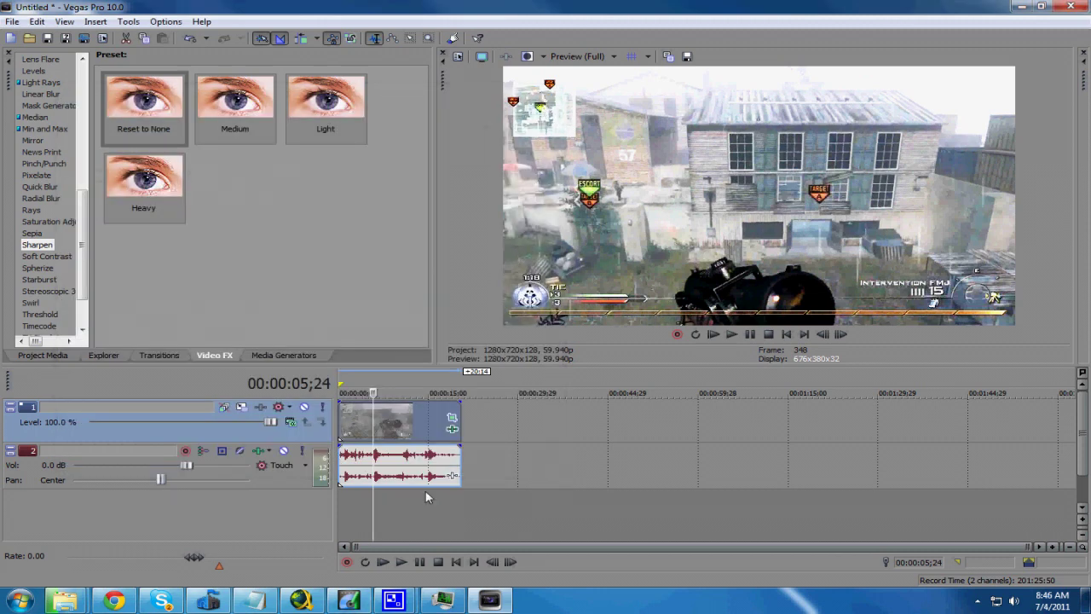
- Disable resampling for the video event on the timeline
right_click(418, 421)
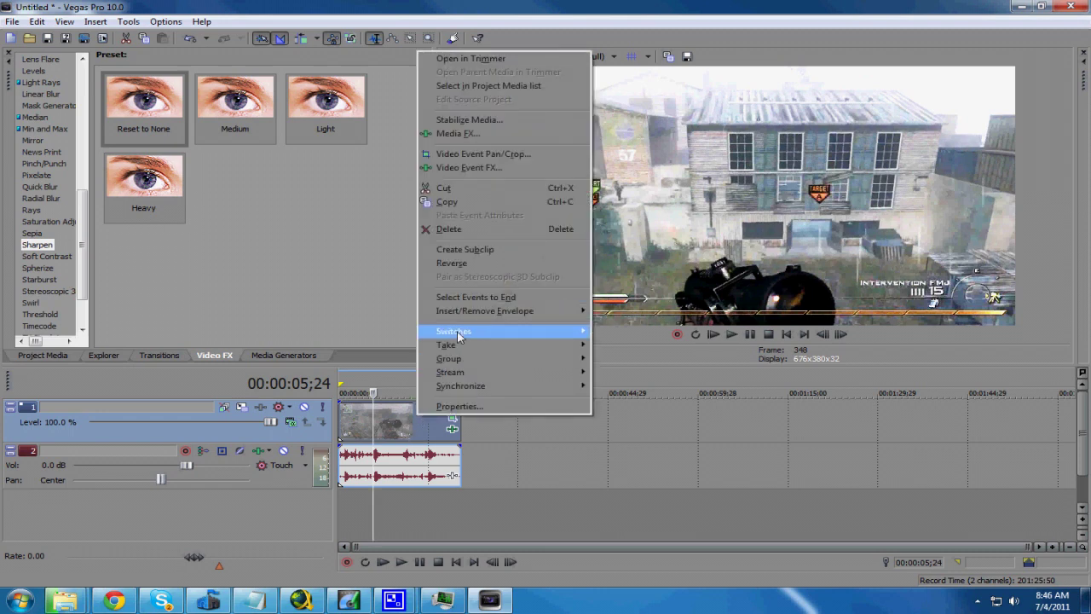
mouse_move(478, 333)
left_click(682, 436)
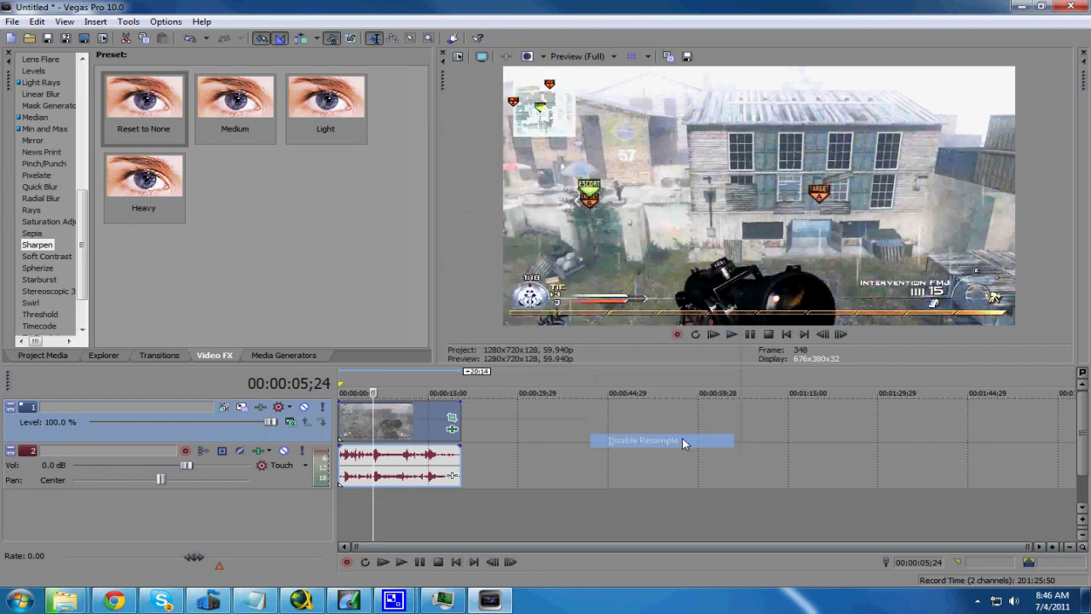
- Examine frames throughout the clip on the timeline to judge the combined look of the applied effects
left_click(433, 390)
left_click(394, 379)
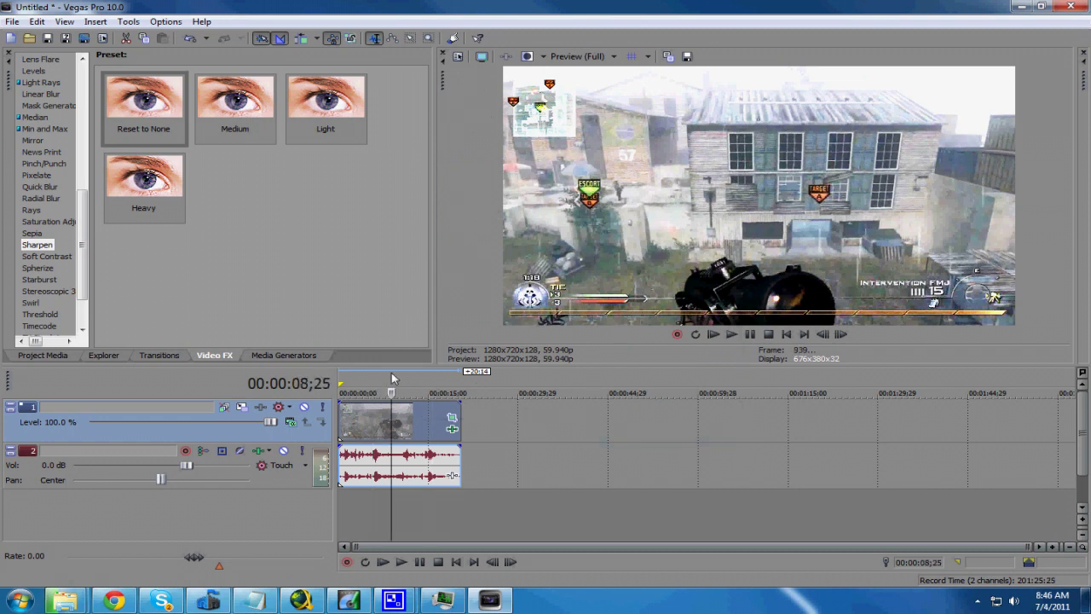
left_click(372, 380)
left_click(386, 373)
left_click(400, 376)
left_click(418, 388)
left_click(434, 390)
left_click(448, 390)
left_click(360, 392)
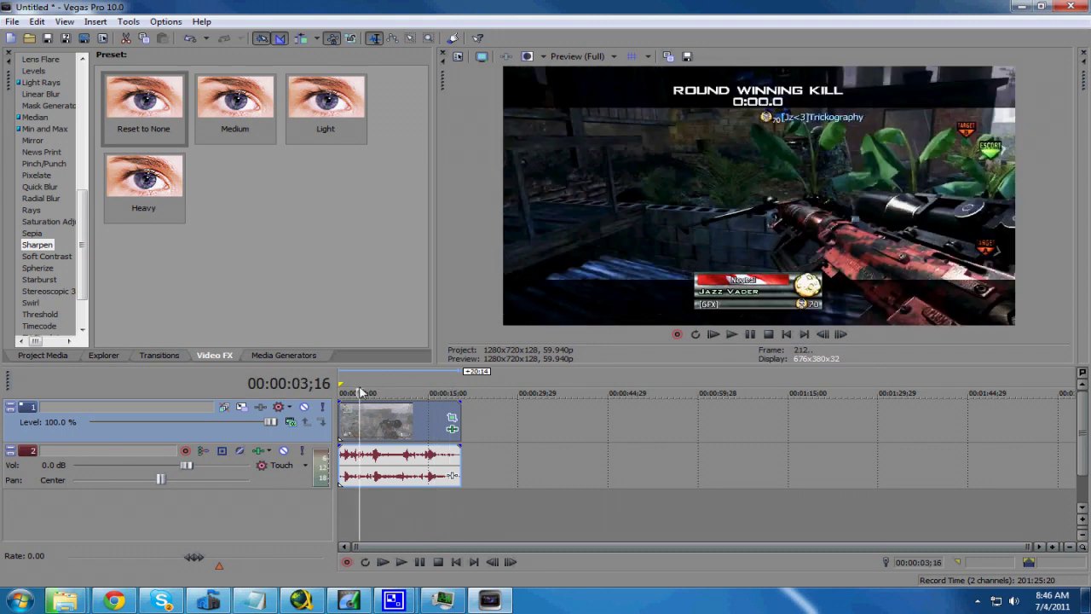
left_click(377, 390)
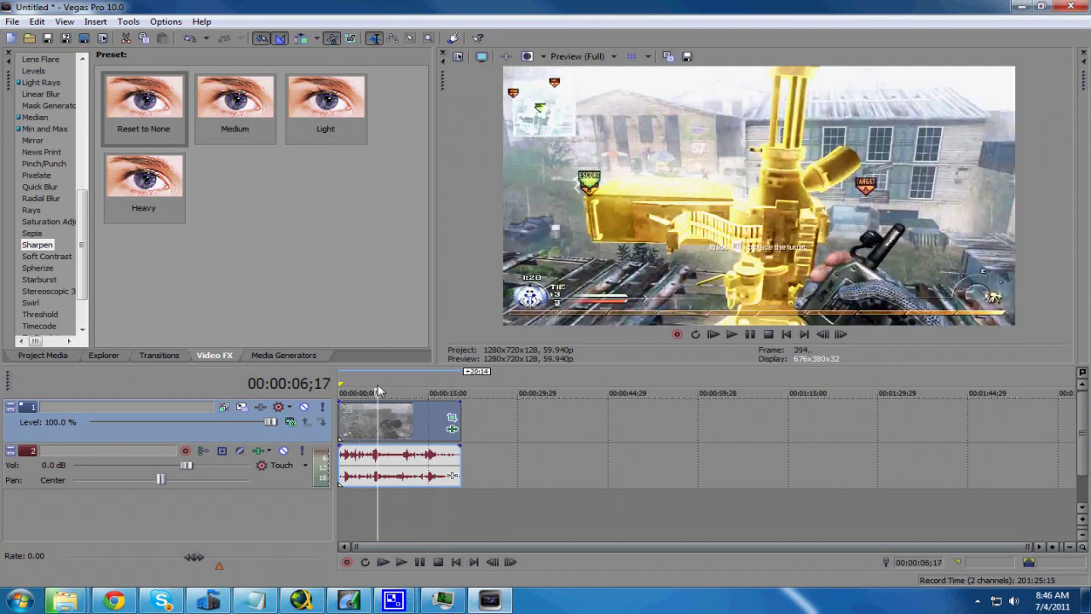
left_click(402, 390)
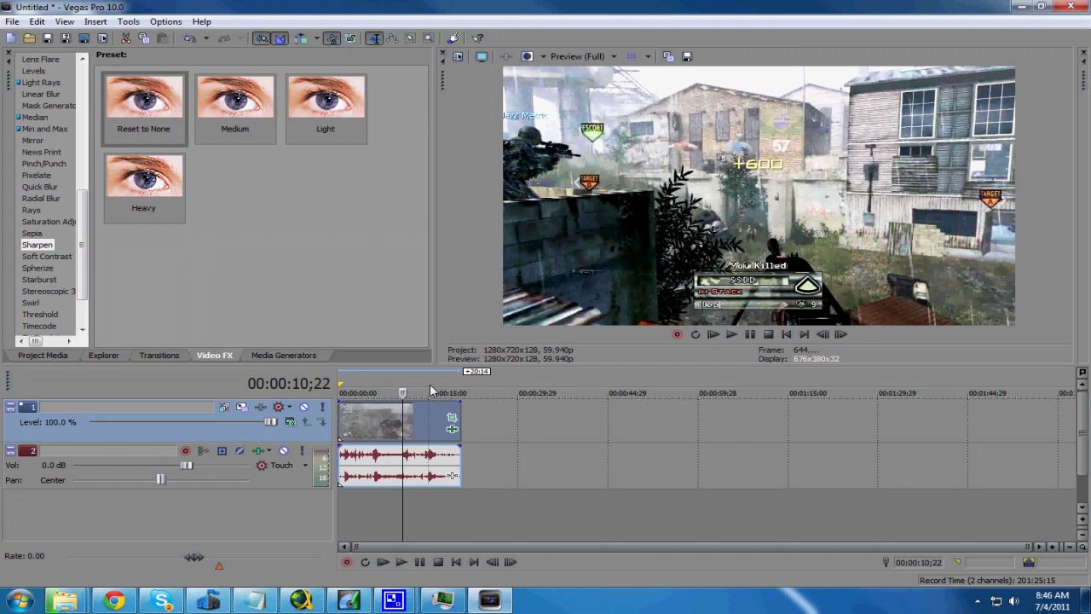
left_click(436, 392)
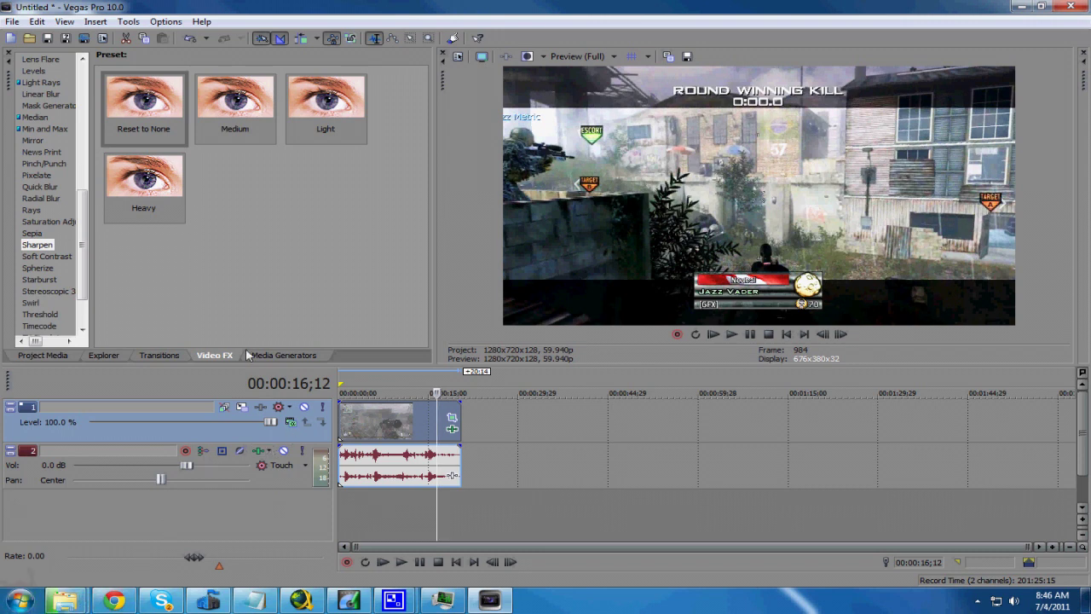
left_click(382, 391)
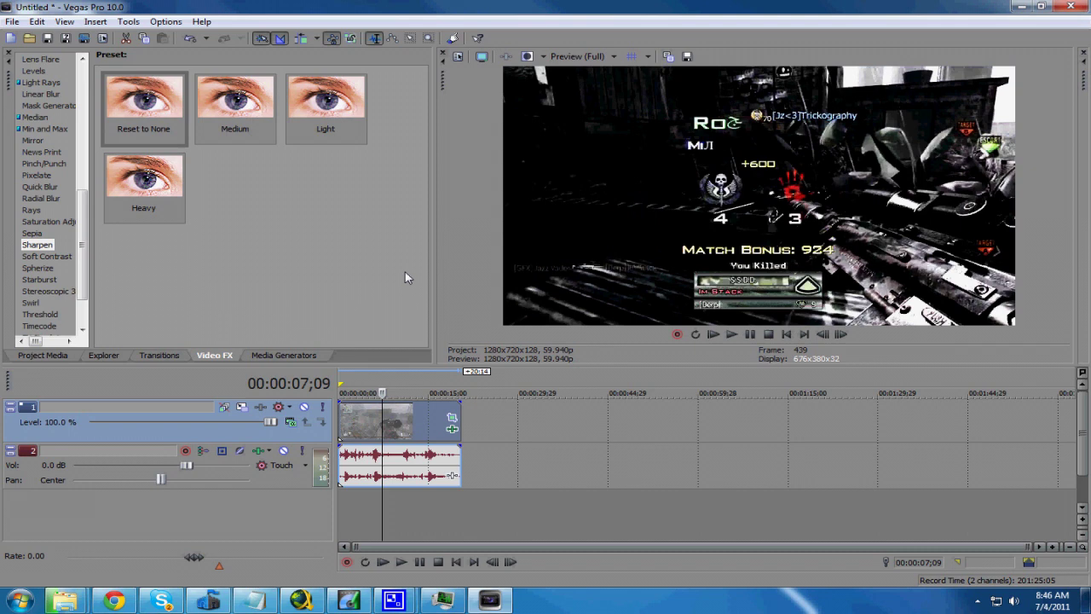
left_click(359, 374)
left_click(11, 22)
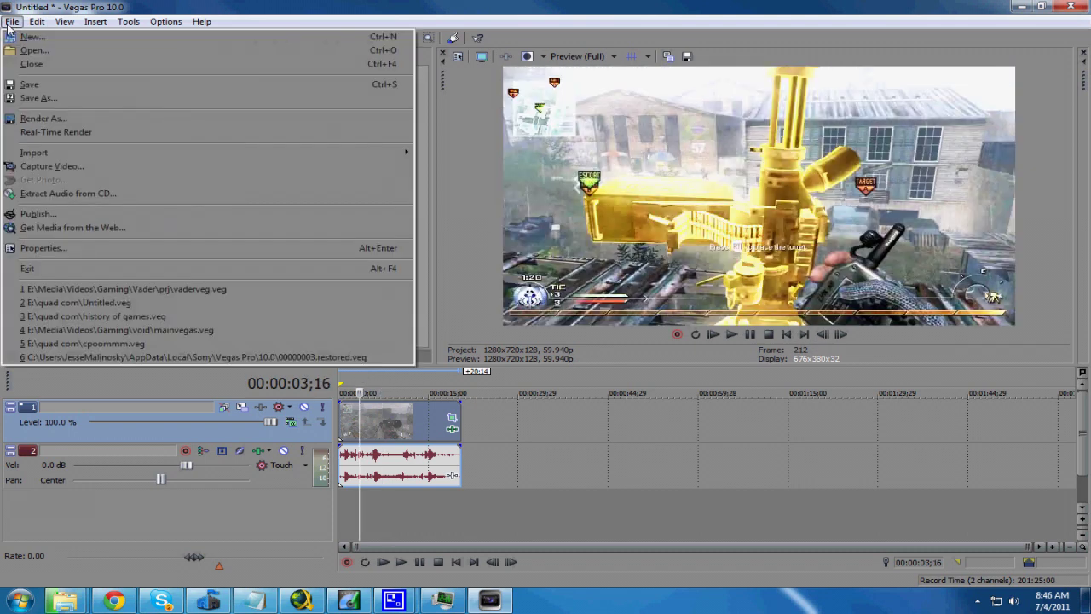
left_click(49, 125)
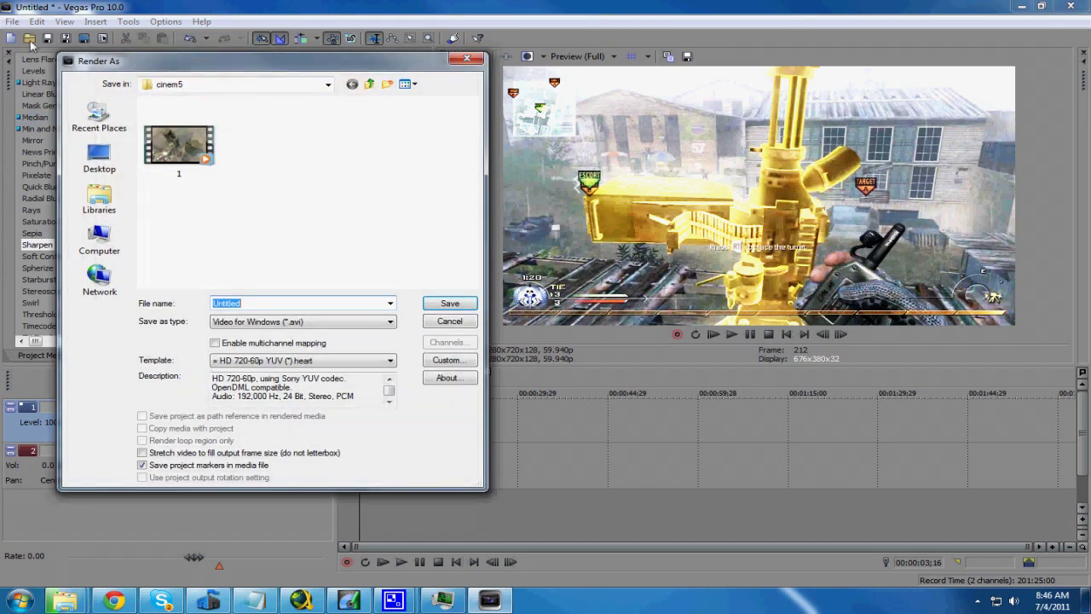
left_click(466, 58)
- Open the Render As dialog for the project and choose Video for Windows (*.avi) as the output type
left_click(12, 21)
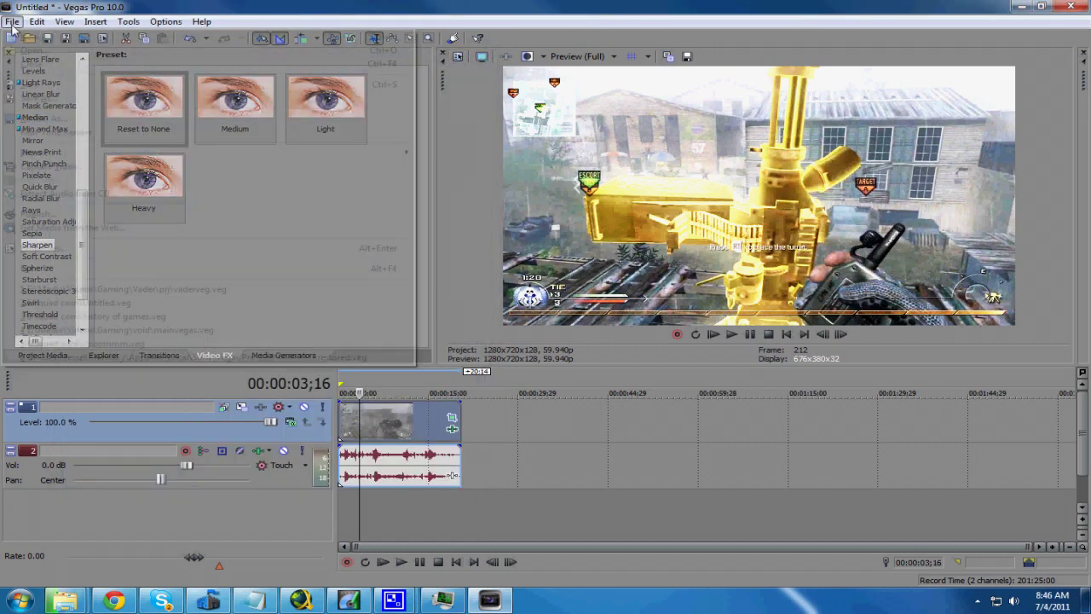
left_click(60, 125)
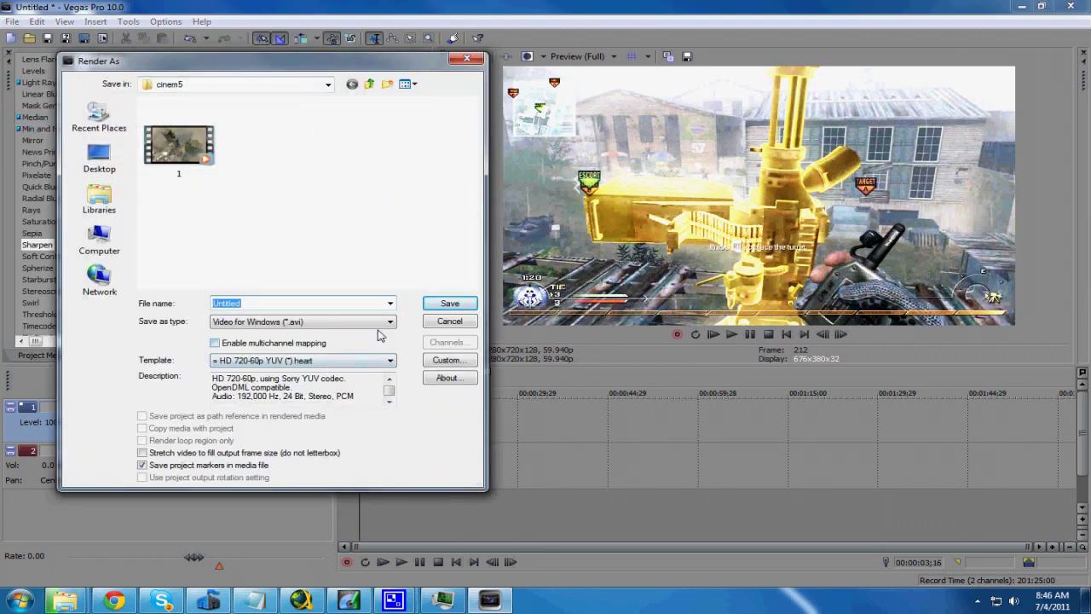
left_click(343, 321)
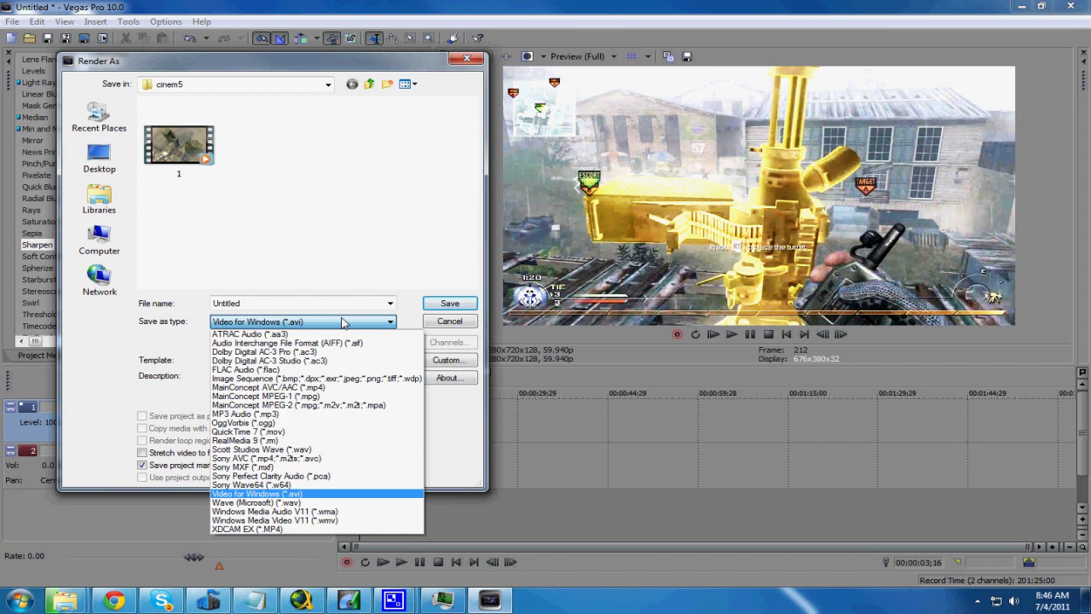
left_click(347, 494)
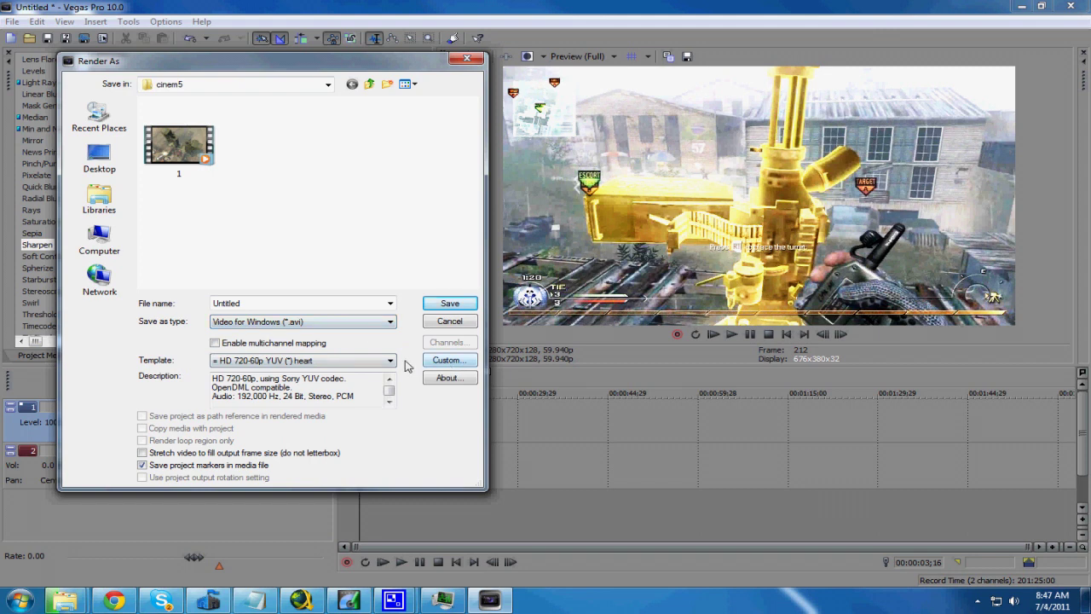
left_click(356, 327)
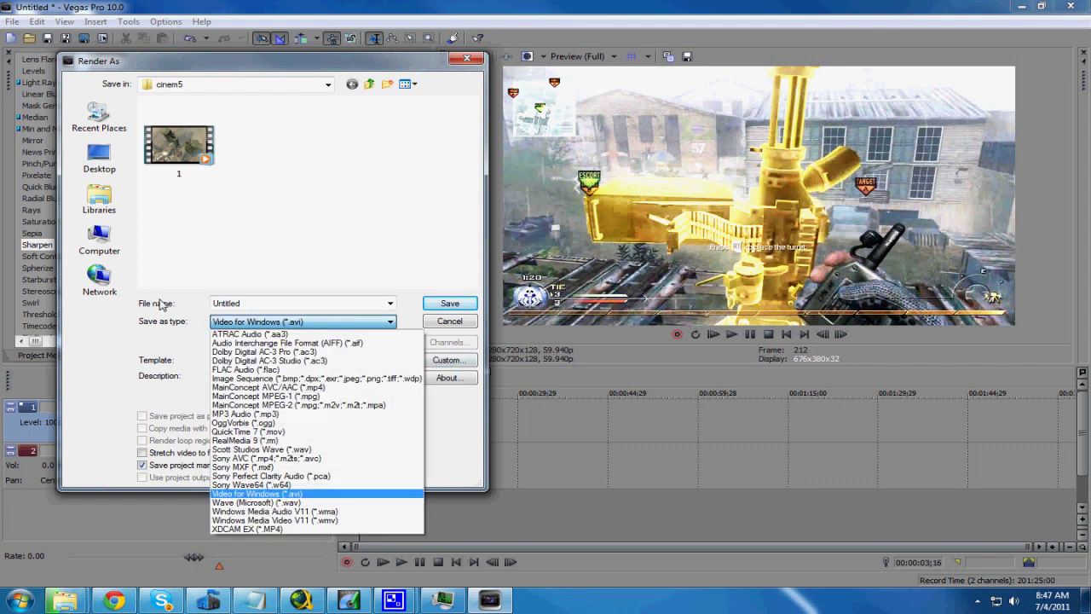
left_click(288, 495)
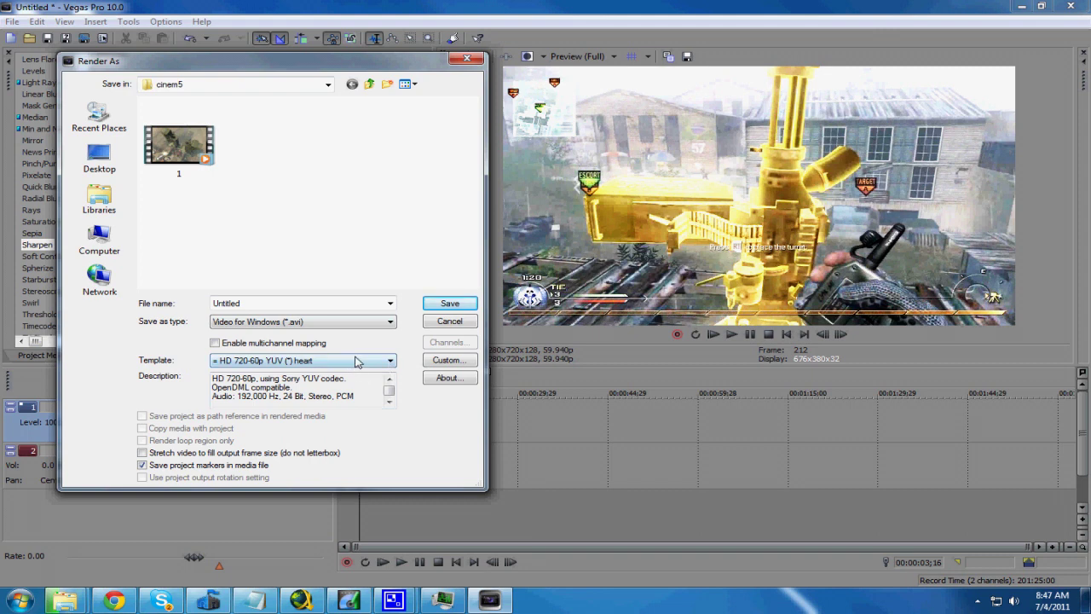
- Open the custom settings of the HD 720-60p YUV template and set the field order to None (progressive scan)
left_click(447, 360)
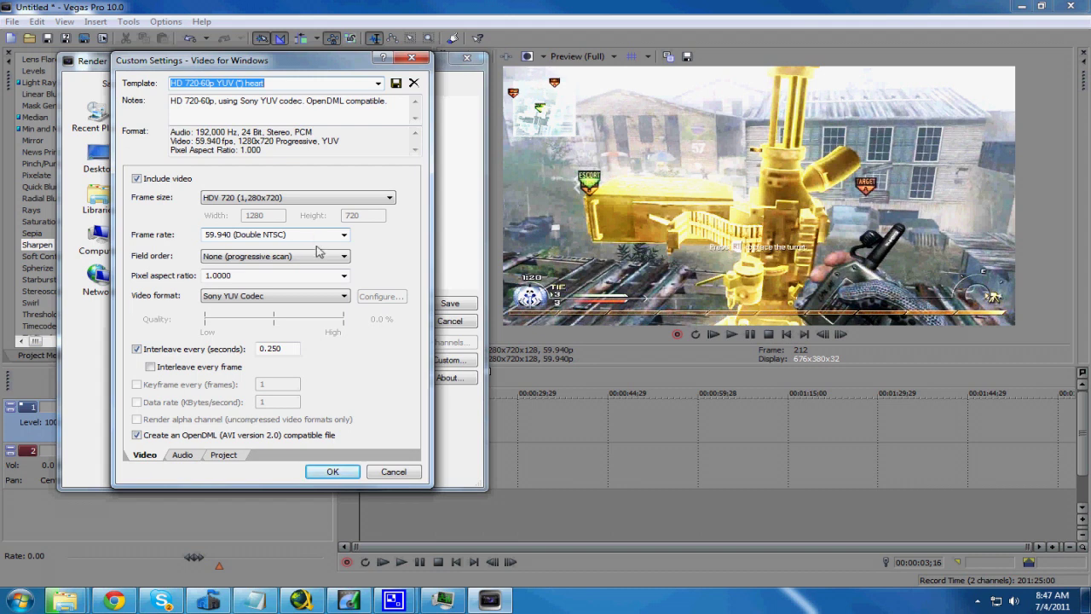
left_click(317, 256)
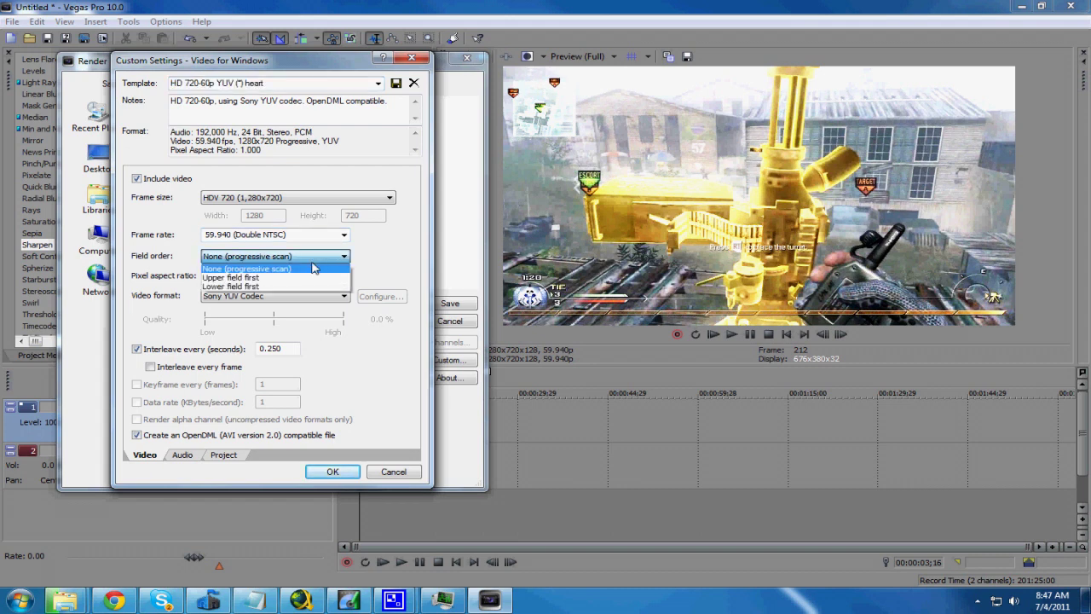
left_click(316, 267)
left_click(312, 257)
left_click(307, 269)
left_click(307, 257)
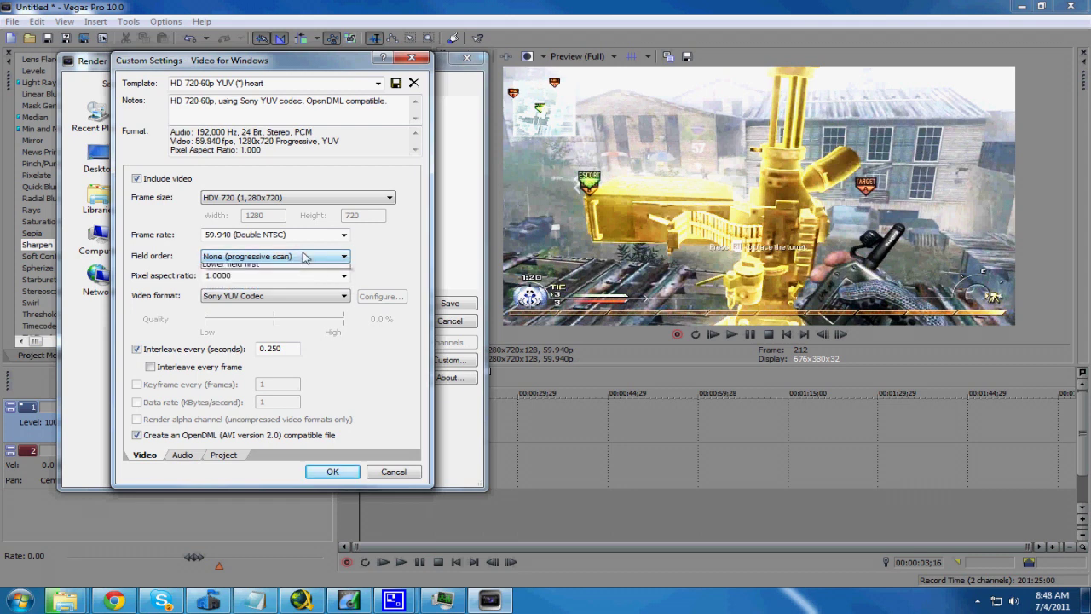
left_click(308, 269)
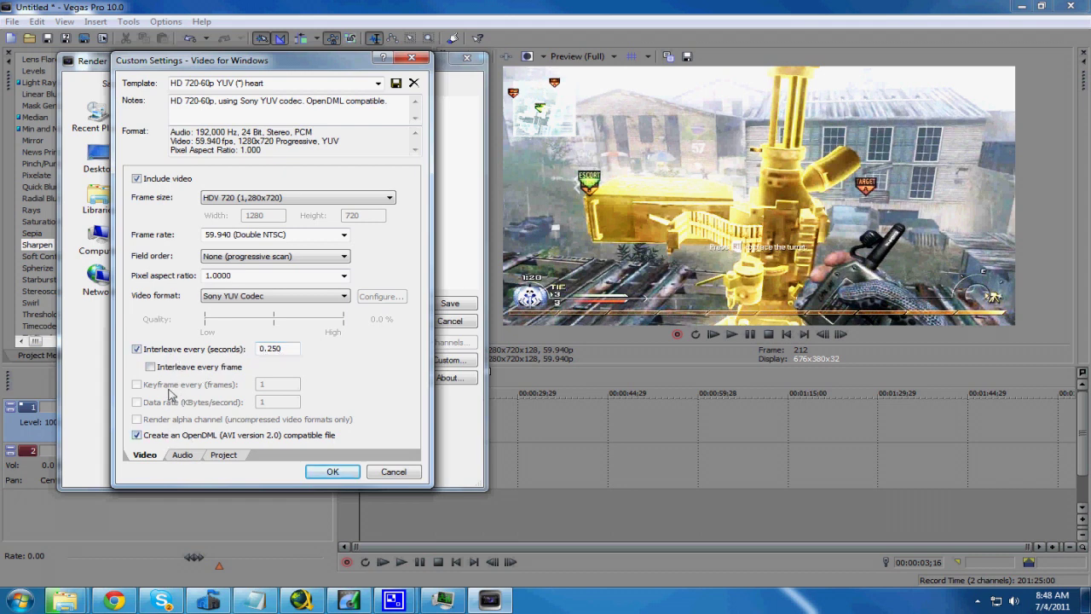
- Review the AVI template's audio format, sample rate, bit depth and channel options
left_click(182, 457)
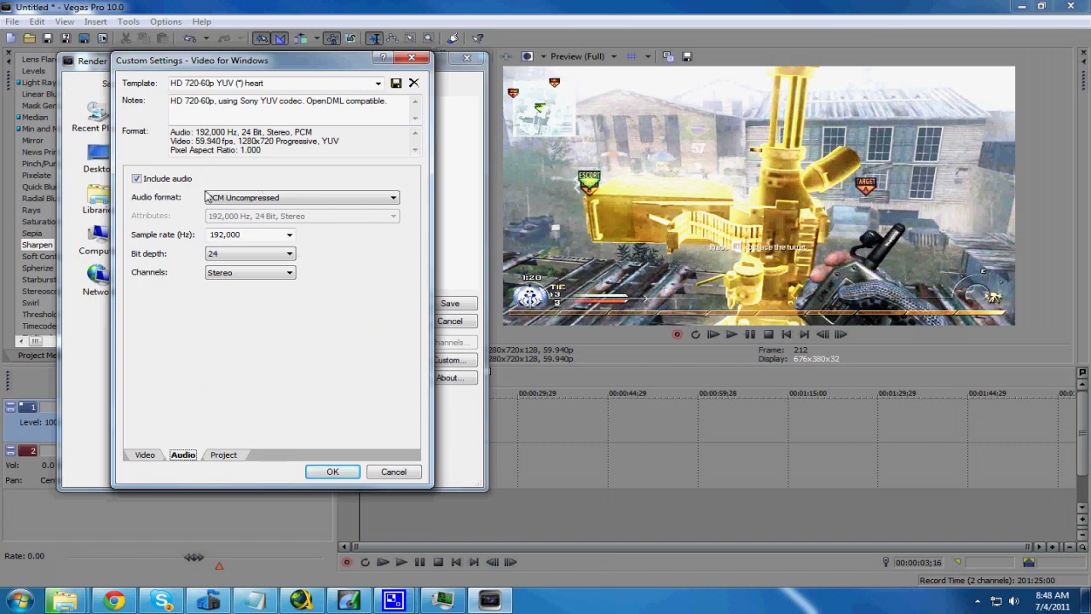
left_click(230, 198)
left_click(230, 197)
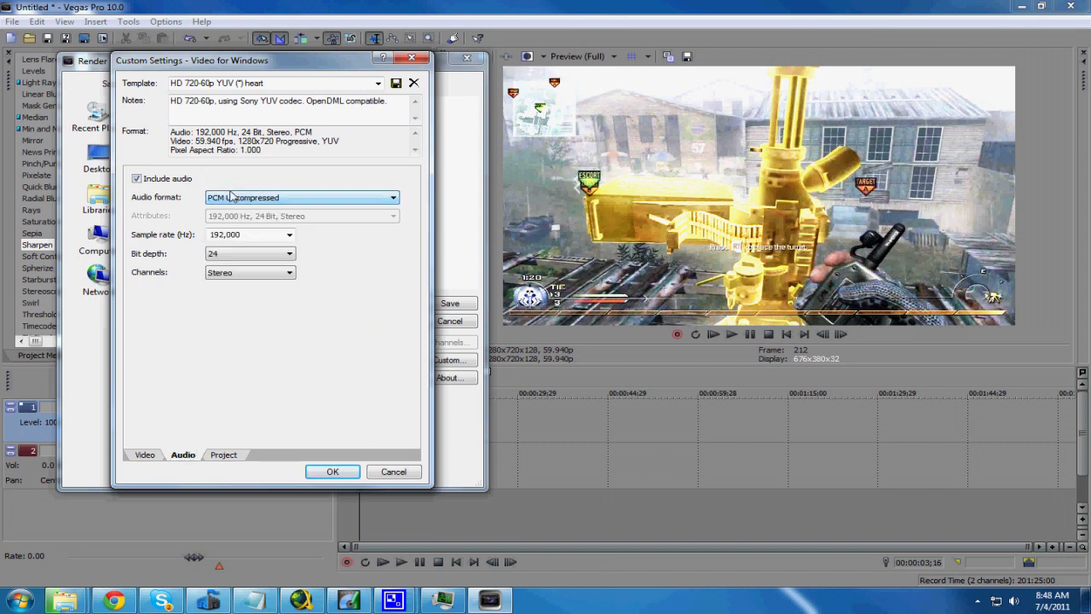
left_click(289, 235)
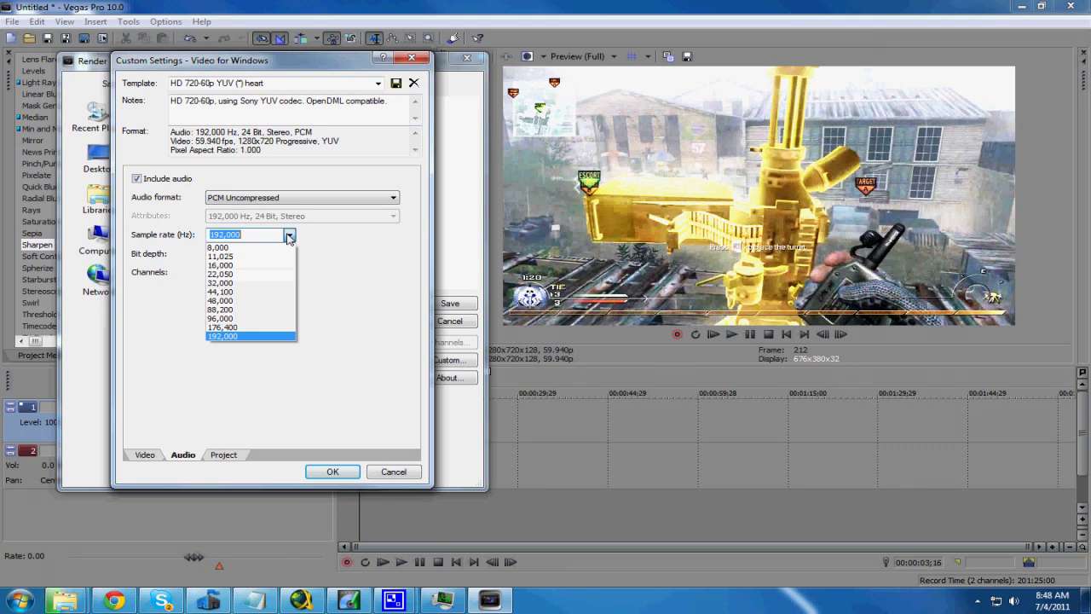
left_click(373, 302)
left_click(290, 255)
left_click(319, 260)
left_click(287, 273)
left_click(311, 293)
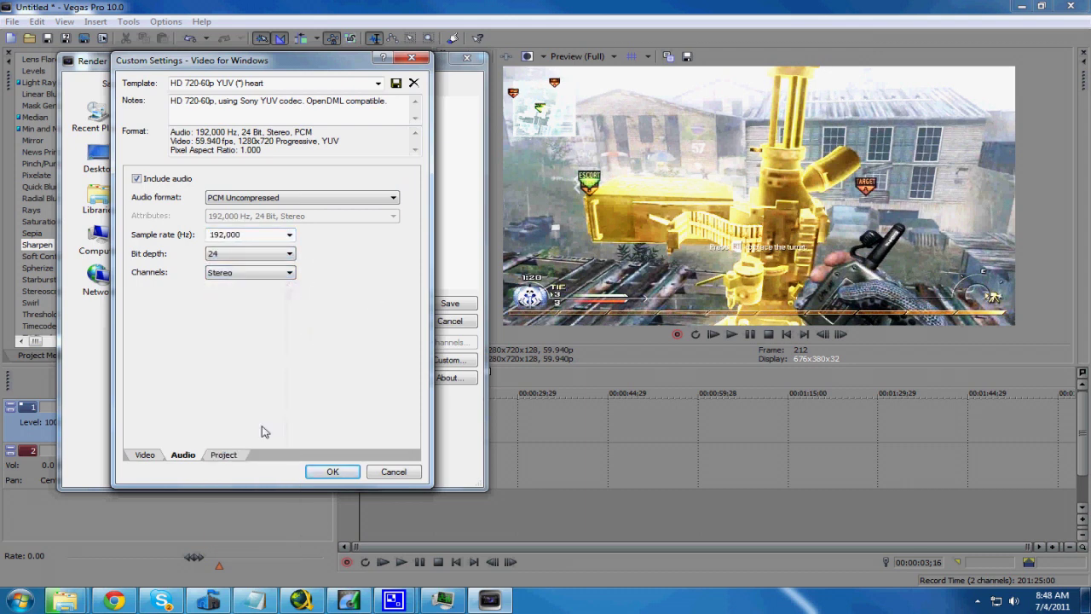
- Check the project rendering options of the AVI template and accept the custom settings
left_click(224, 454)
left_click(357, 181)
left_click(351, 183)
left_click(275, 205)
left_click(332, 473)
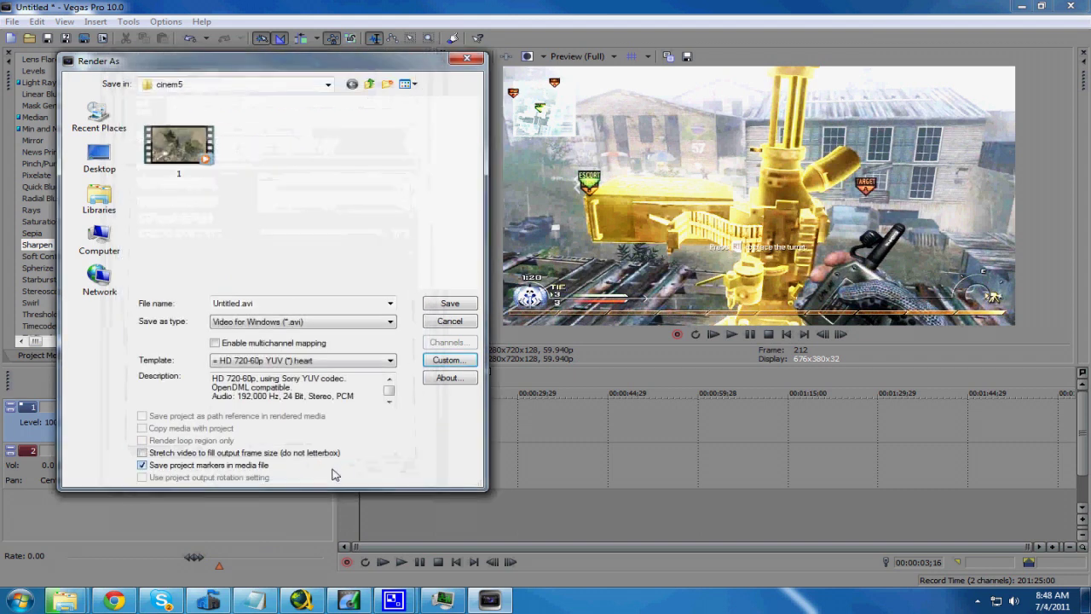
left_click(448, 359)
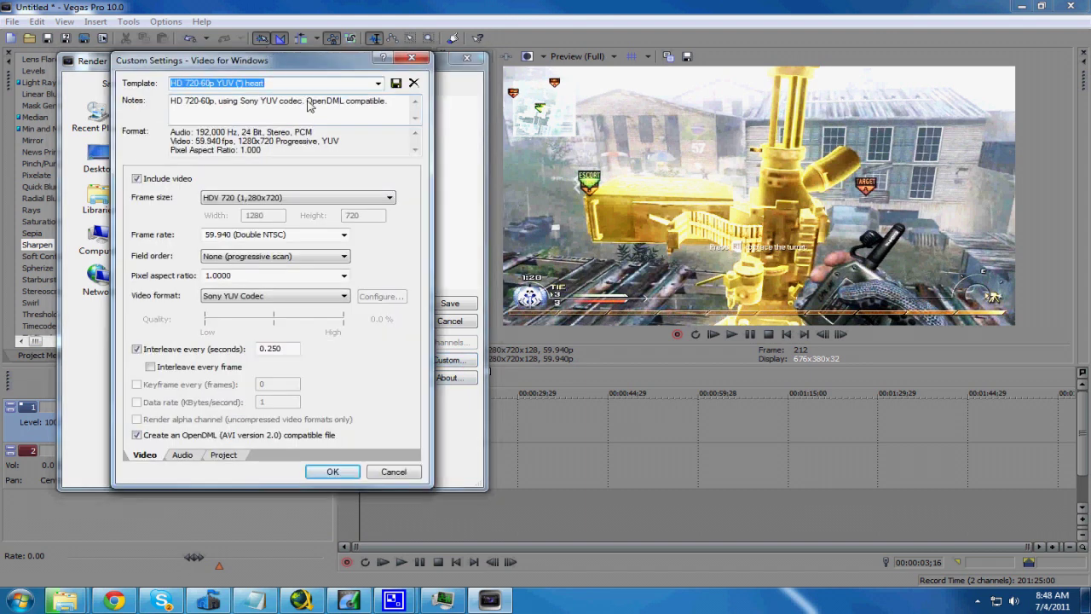
type("Los")
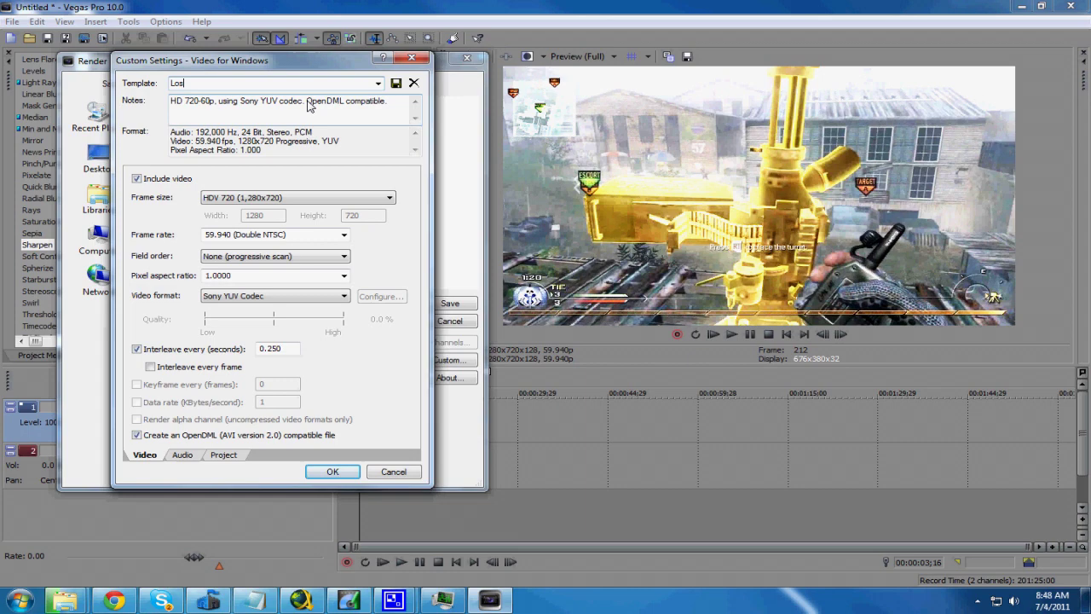
key("BackSpace")
key("BackSpace")
key("BackSpace")
left_click(405, 472)
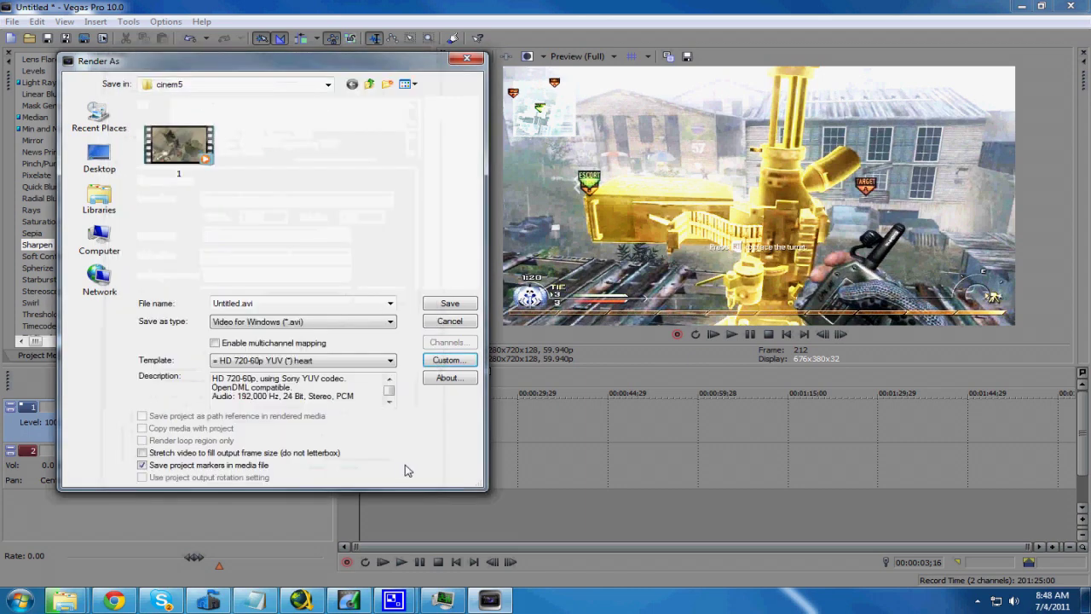
- Name the output file dsdasdasd, start the AVI render, and cancel the rendering
double_click(361, 306)
type("dsdasdasd")
left_click(439, 305)
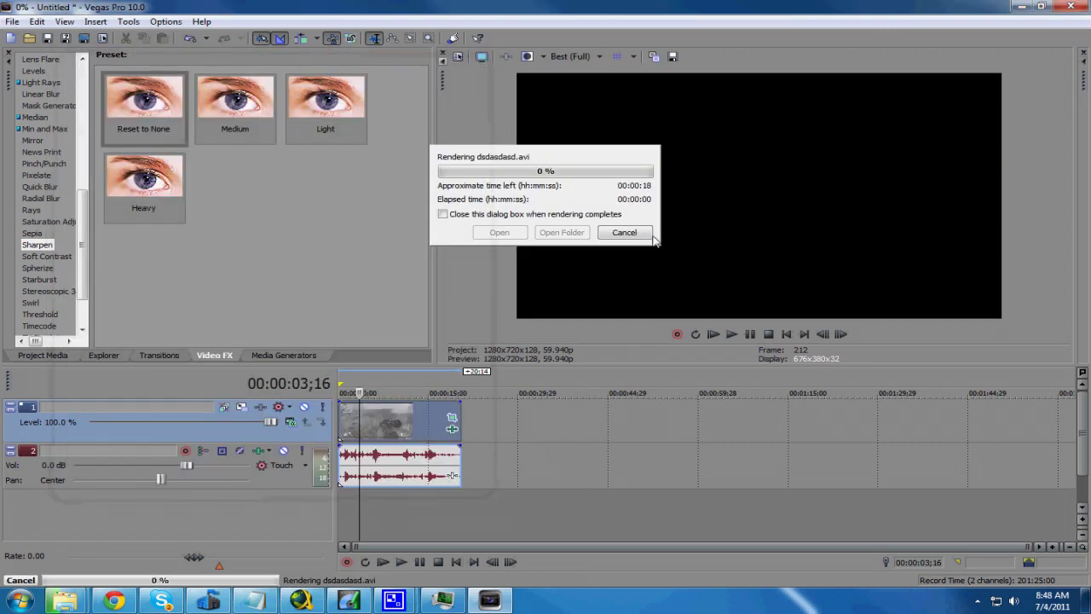
left_click(646, 235)
left_click(647, 235)
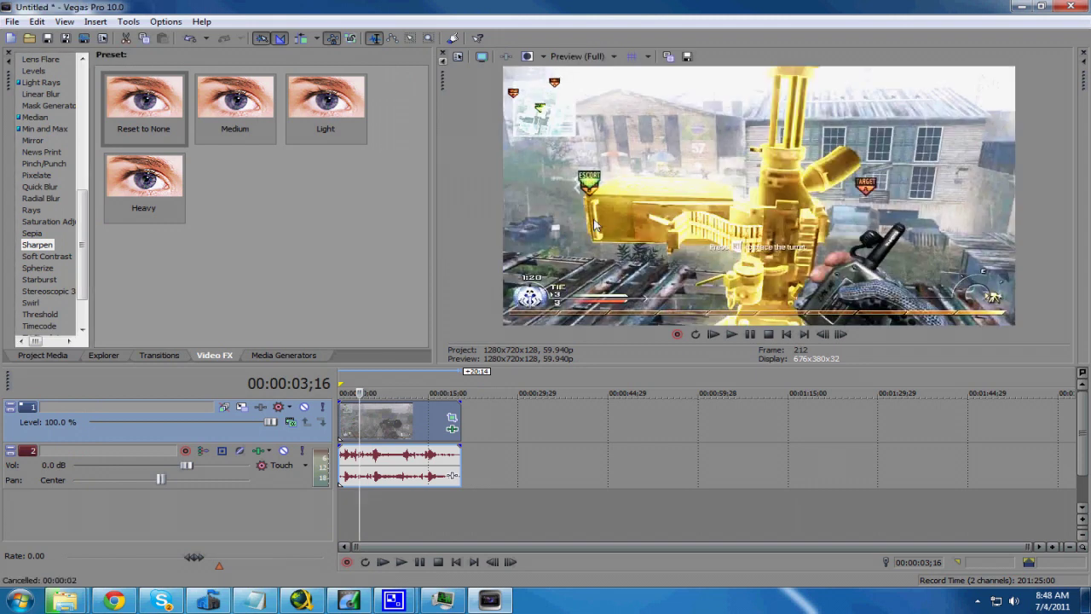
- Reopen the Render As dialog and choose Windows Media Video V11 (*.wmv) as the output type
left_click(12, 22)
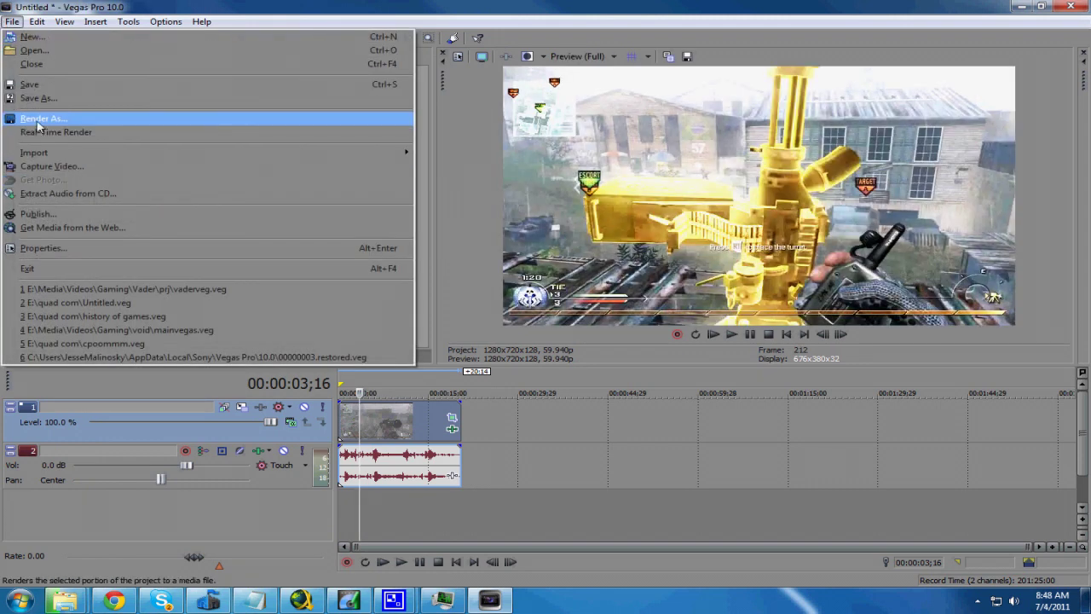
left_click(39, 119)
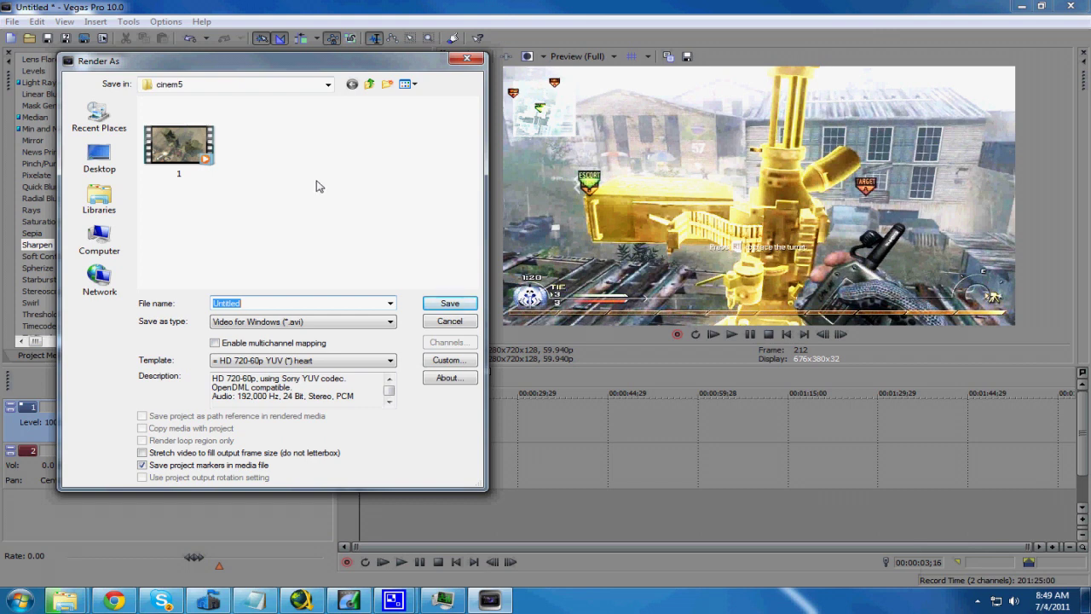
left_click(319, 323)
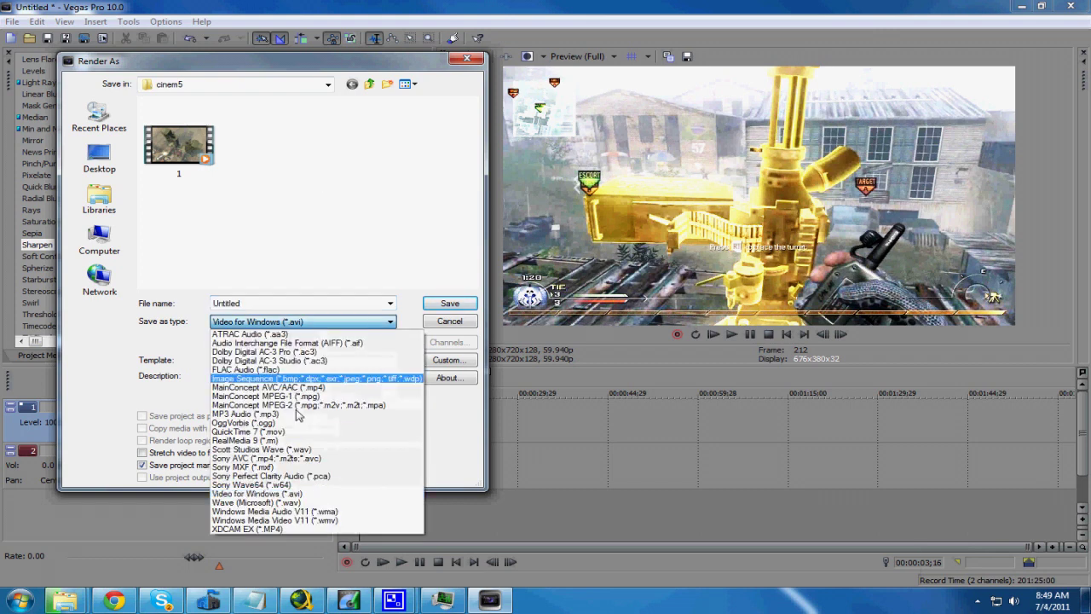
left_click(286, 520)
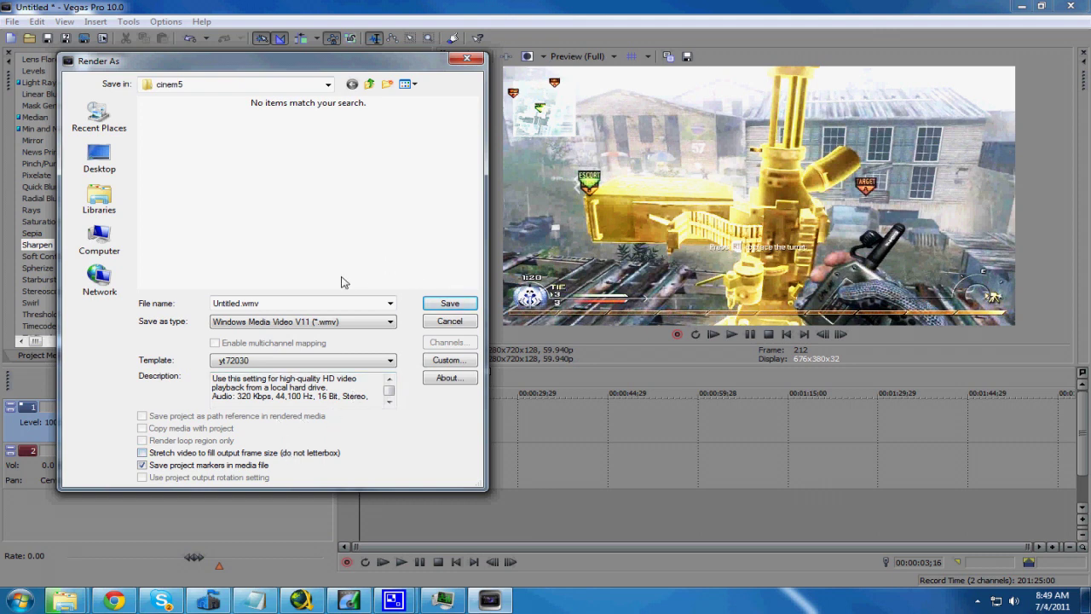
left_click(350, 322)
left_click(349, 321)
left_click(365, 359)
left_click(365, 359)
left_click(367, 324)
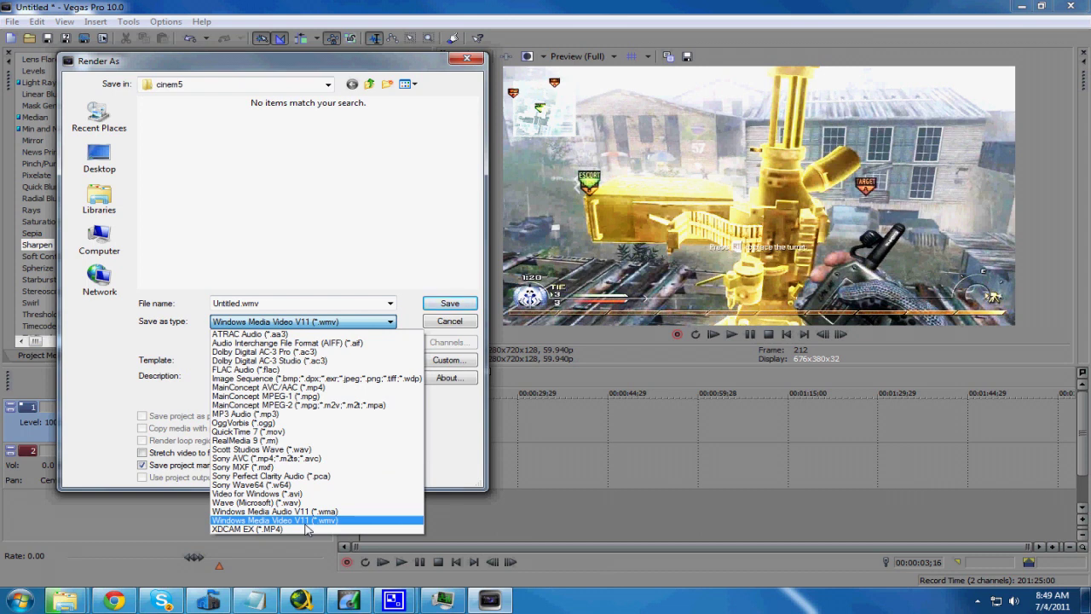
left_click(305, 521)
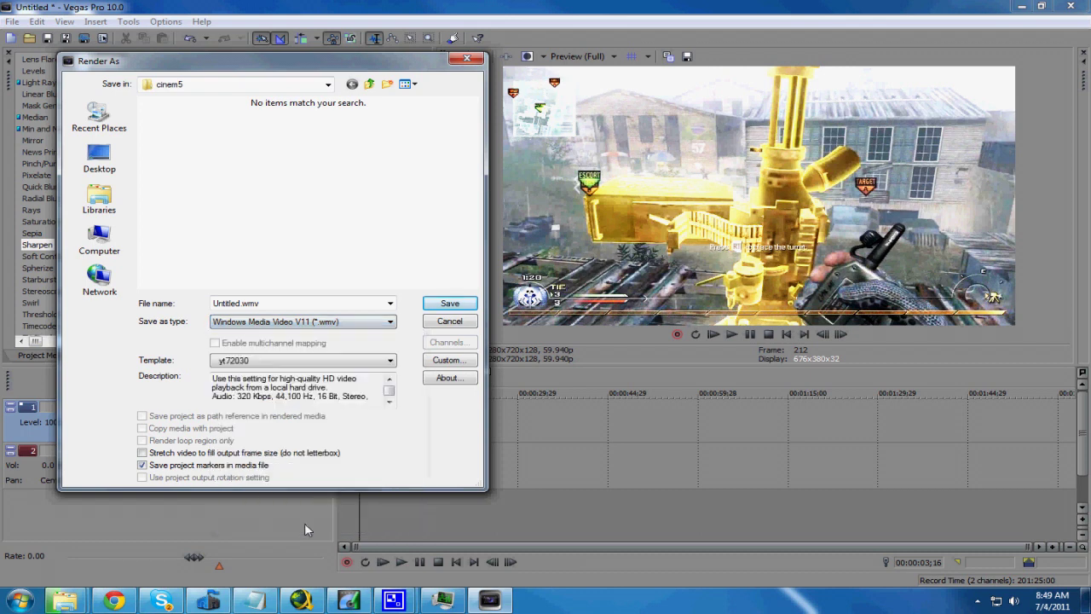
- Open the custom settings of the yt72030 template and review its audio mode and its video options, including frame rate
left_click(449, 360)
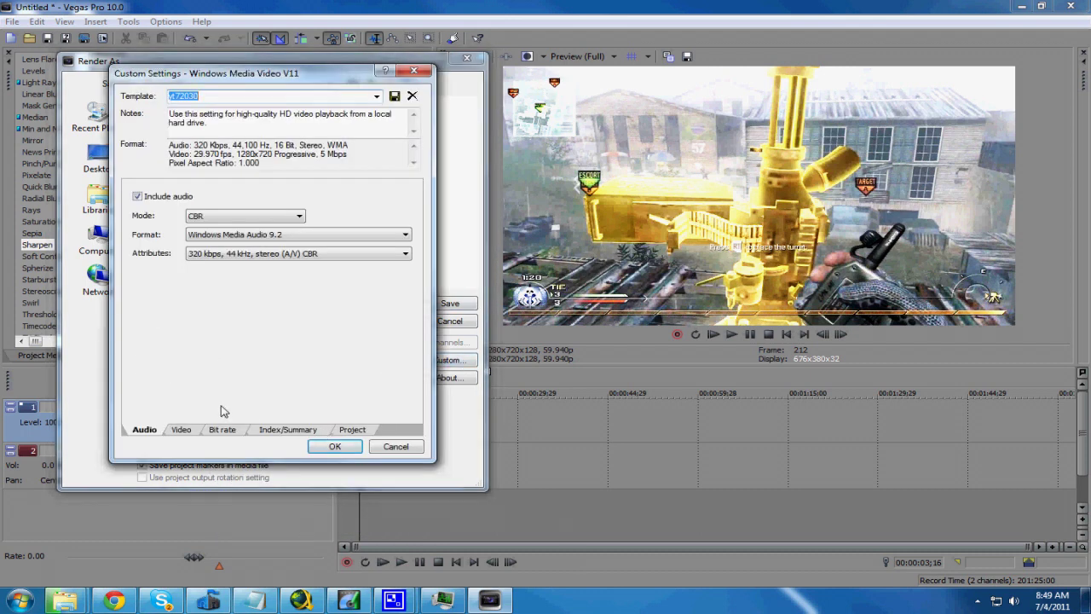
left_click(262, 217)
left_click(264, 217)
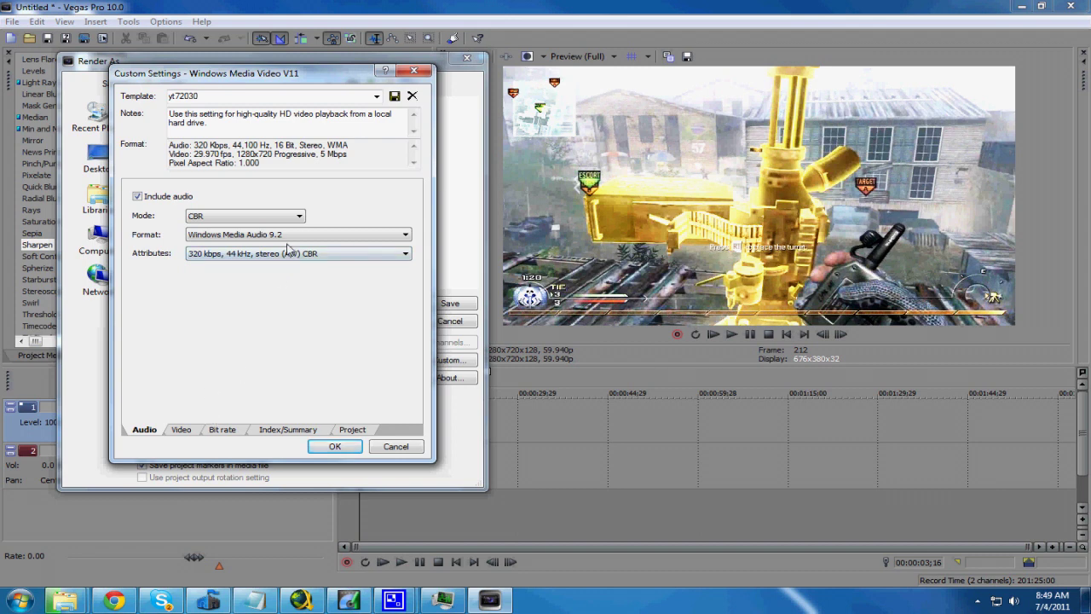
left_click(181, 430)
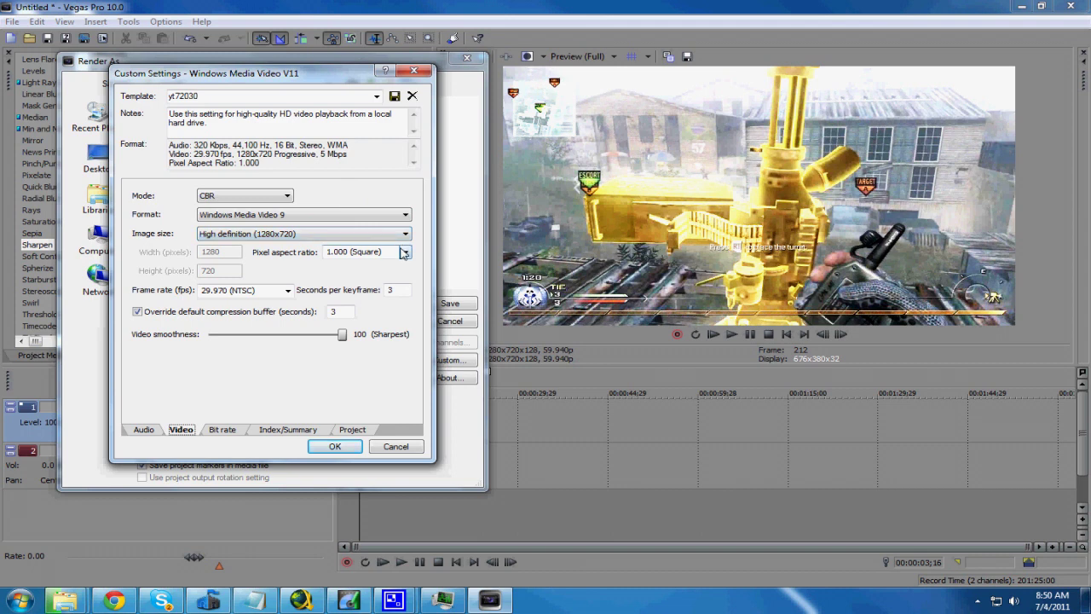
left_click(289, 291)
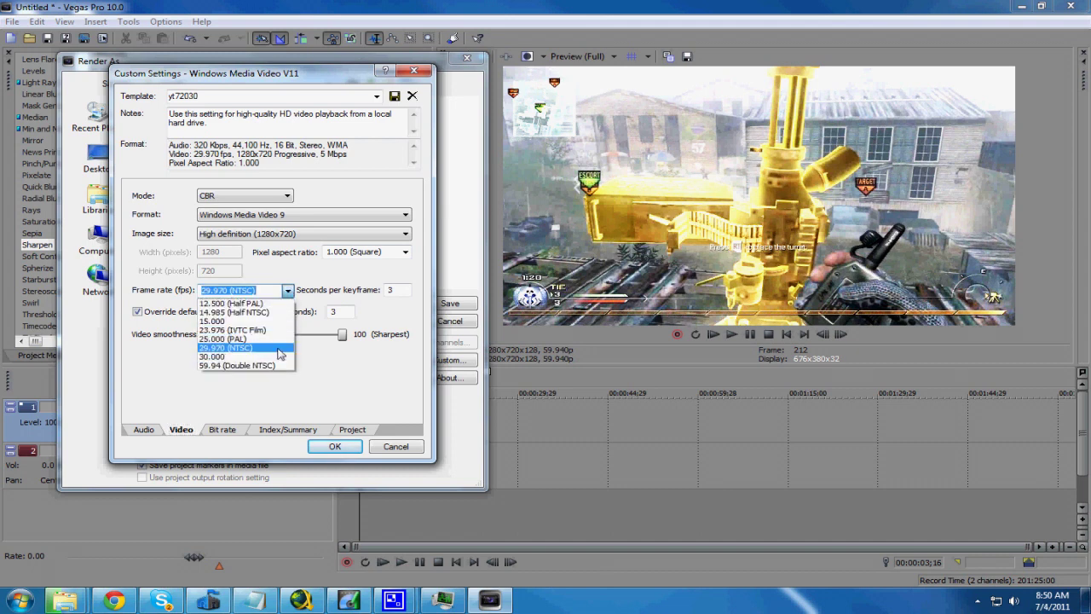
left_click(323, 277)
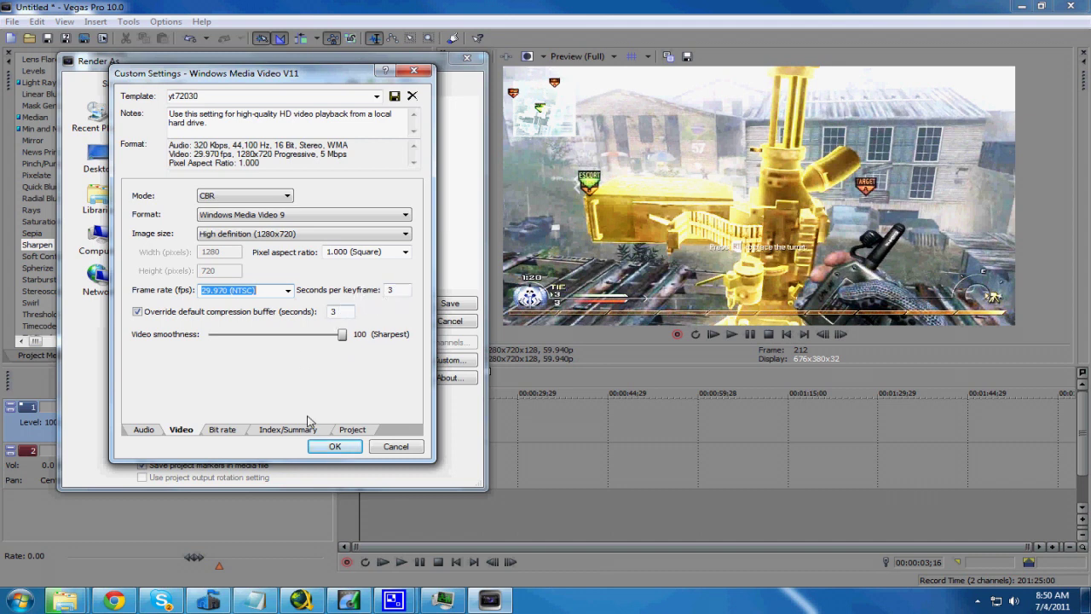
- Review the WMV template's bit rate, index/summary and project settings, and close the custom settings with OK
left_click(222, 431)
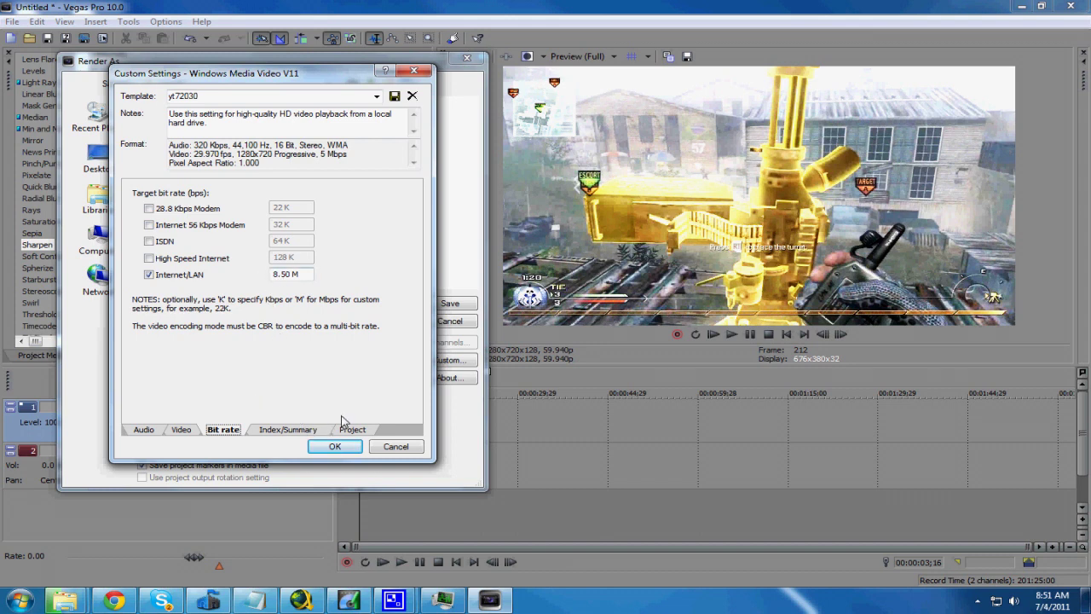
left_click(285, 432)
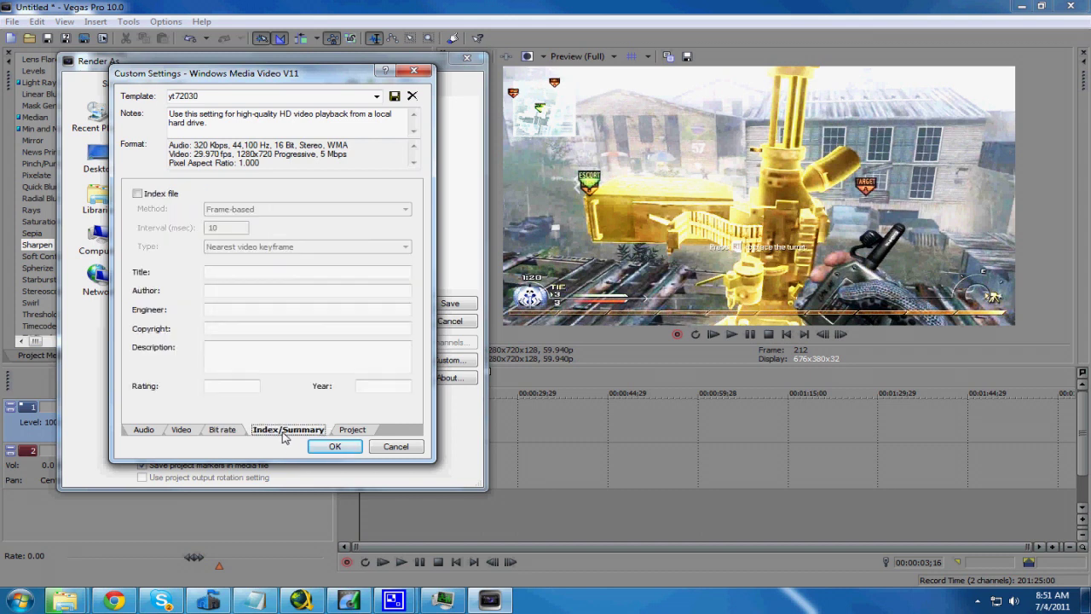
left_click(361, 432)
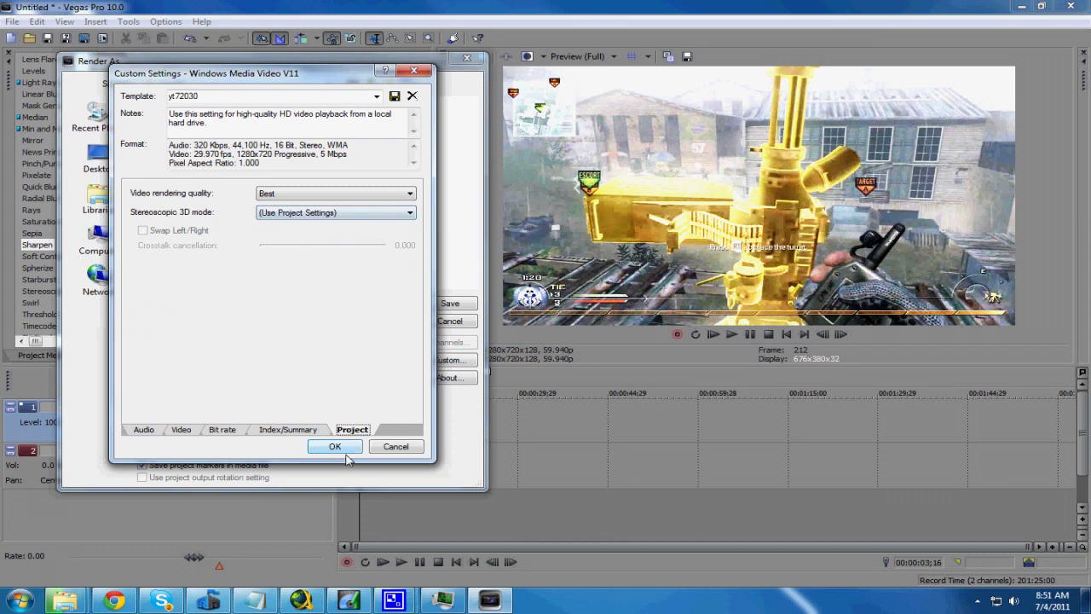
left_click(343, 450)
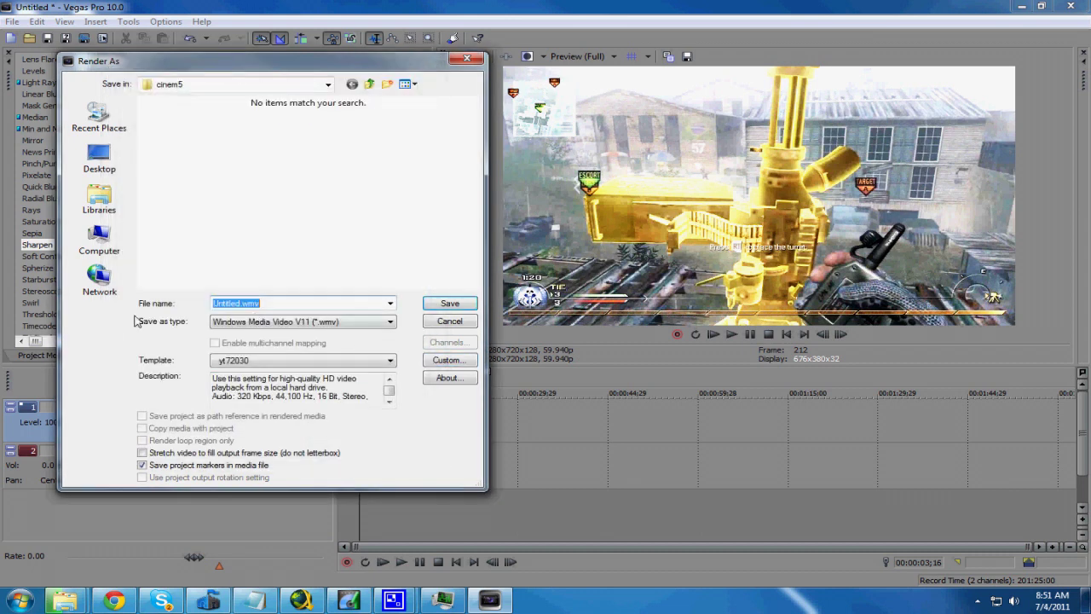
- Enter asdasdasda as the WMV file name and close the Render As dialog without rendering
type("asdasdasda")
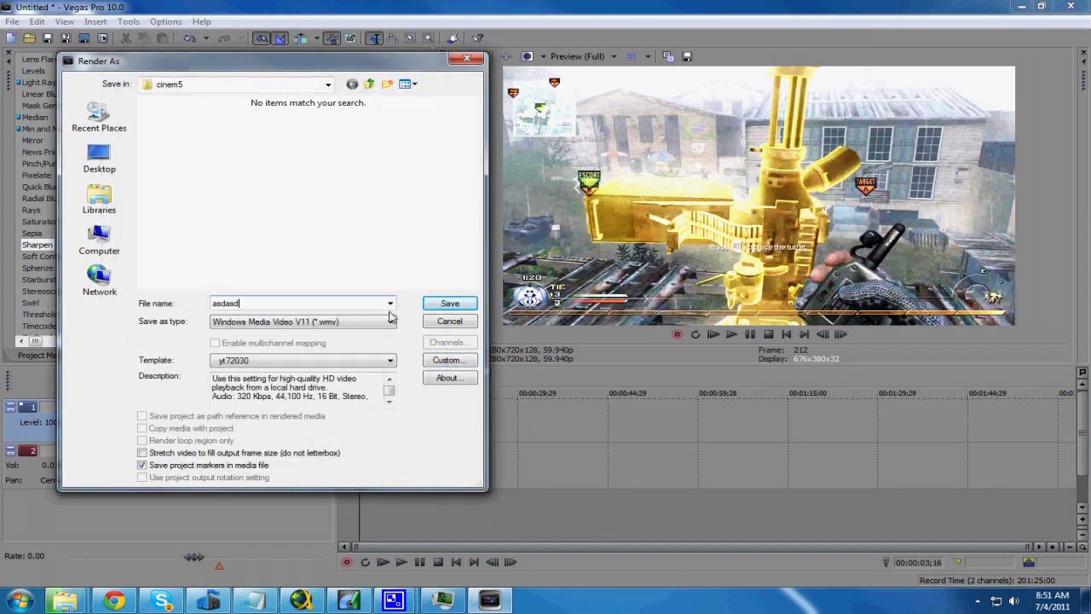
left_click(467, 60)
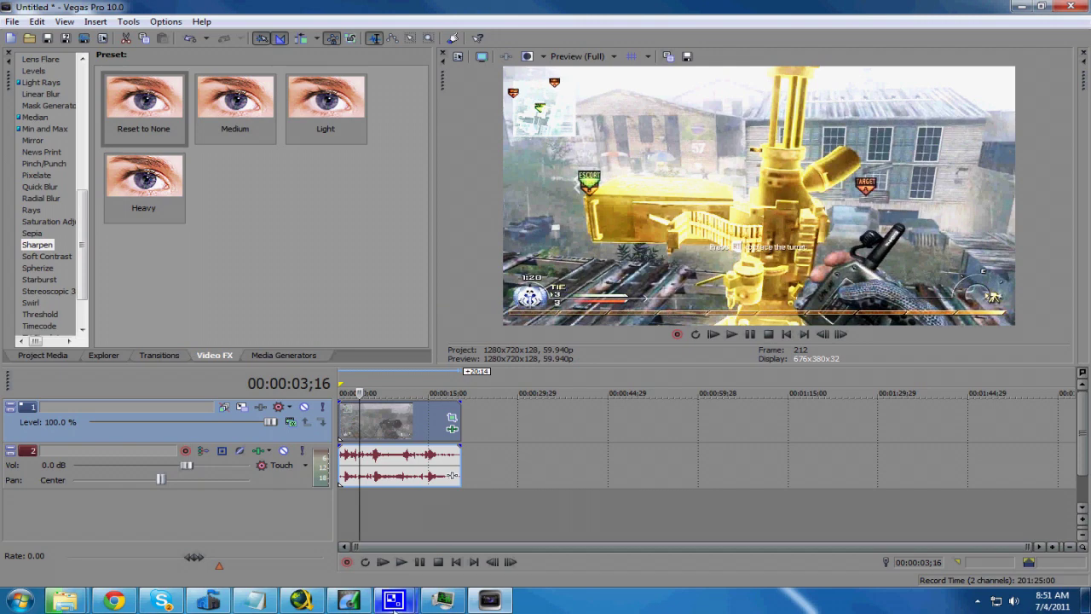
mouse_move(411, 604)
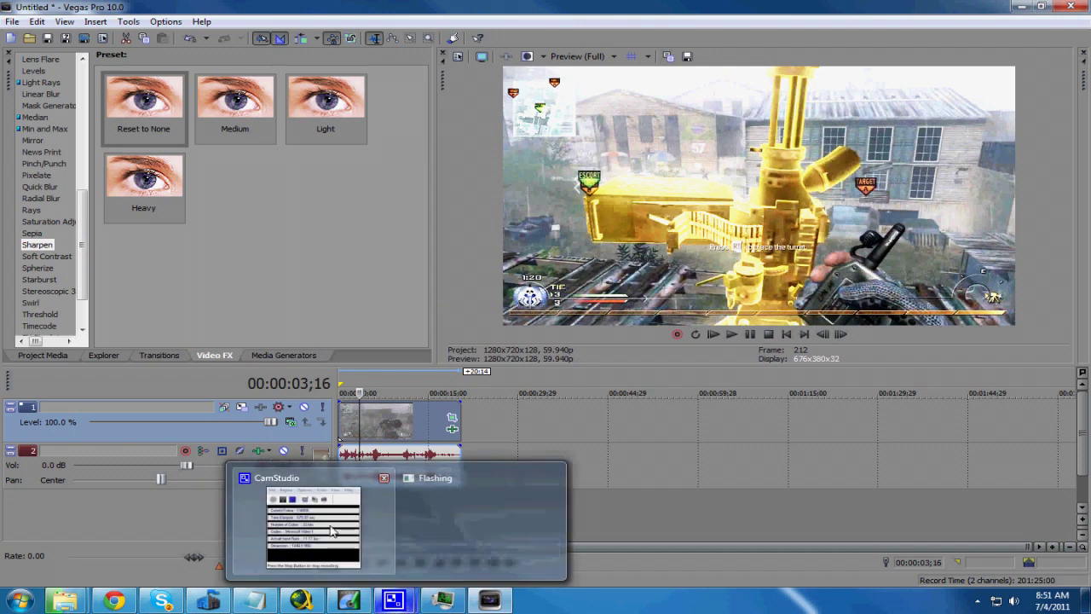